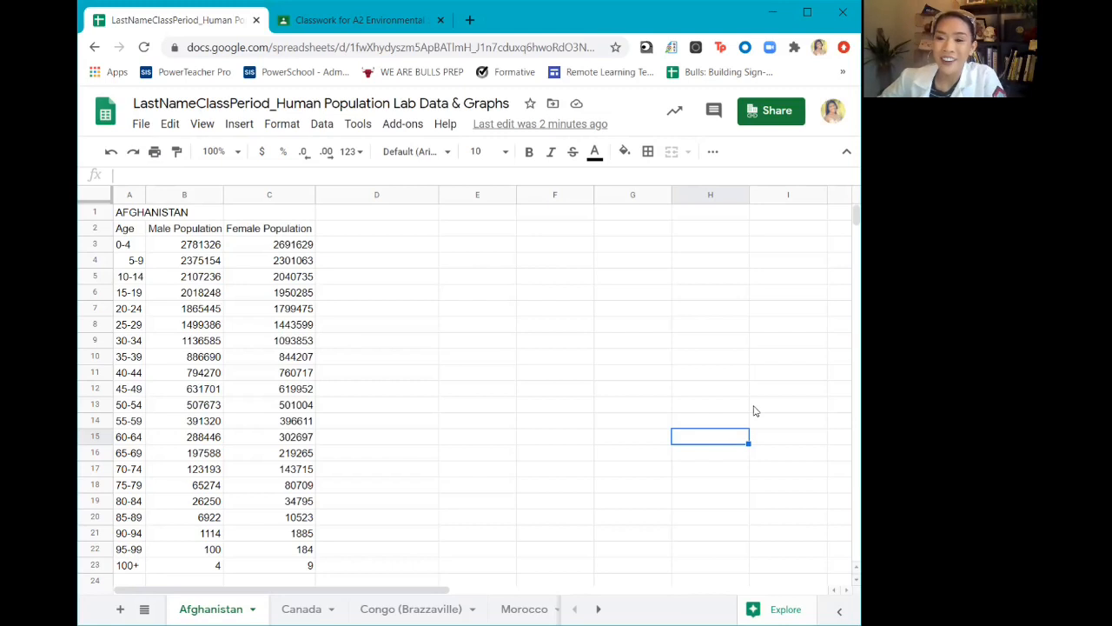
# Switch to Google Classroom, review the instructions of the Human Population Lab assignment without asterisks, and return to the spreadsheet
pyautogui.click(311, 22)
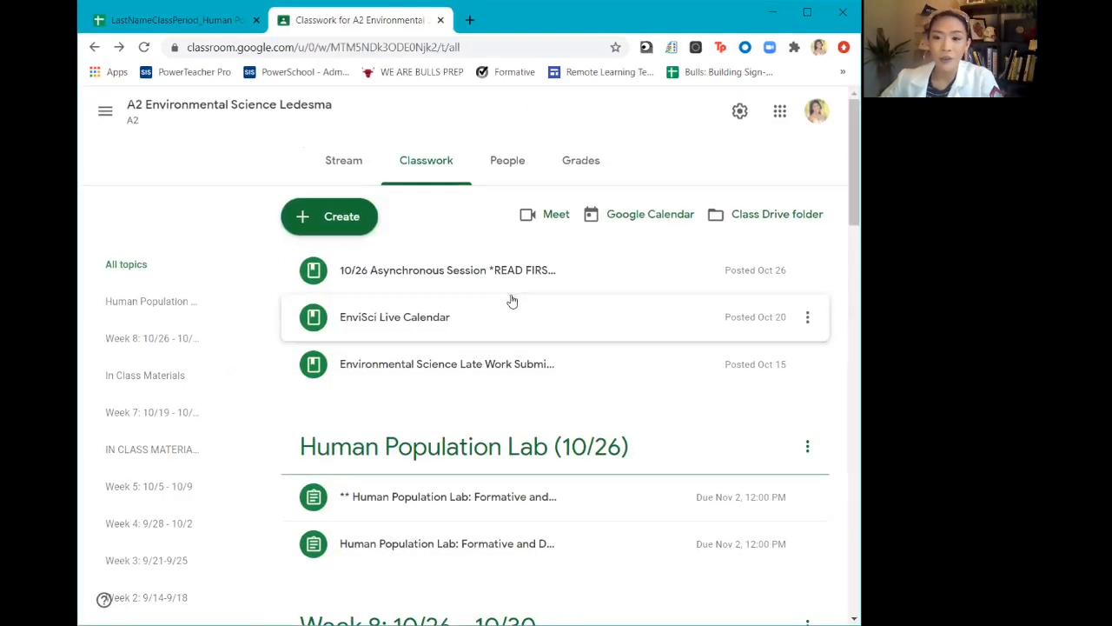
pyautogui.scroll(-2, 511, 301)
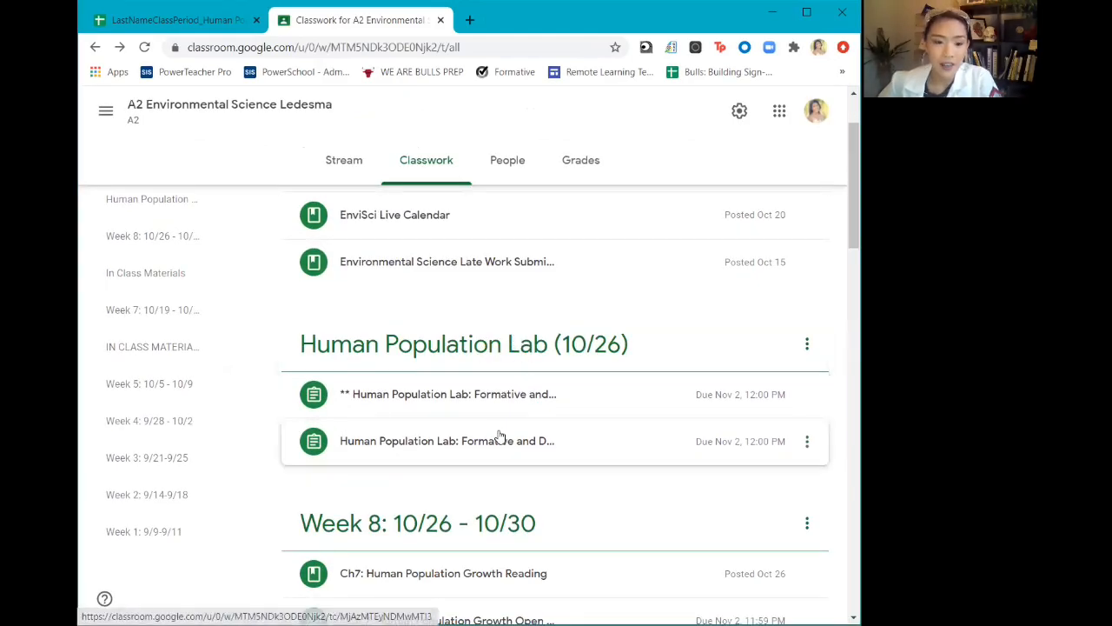
pyautogui.click(566, 441)
pyautogui.scroll(-4, 565, 440)
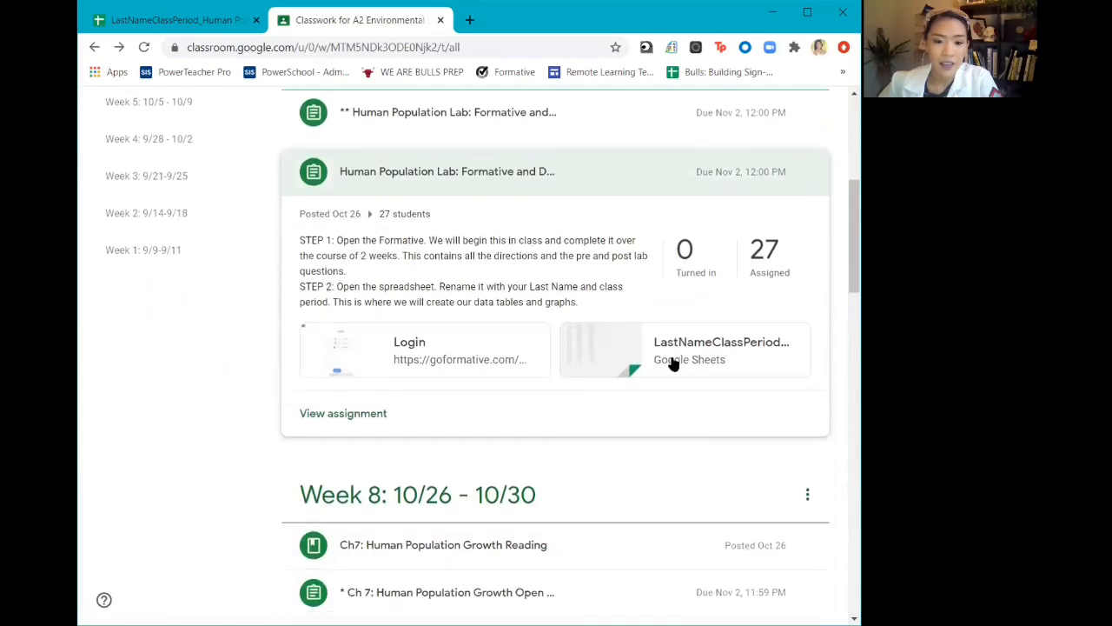
pyautogui.click(202, 23)
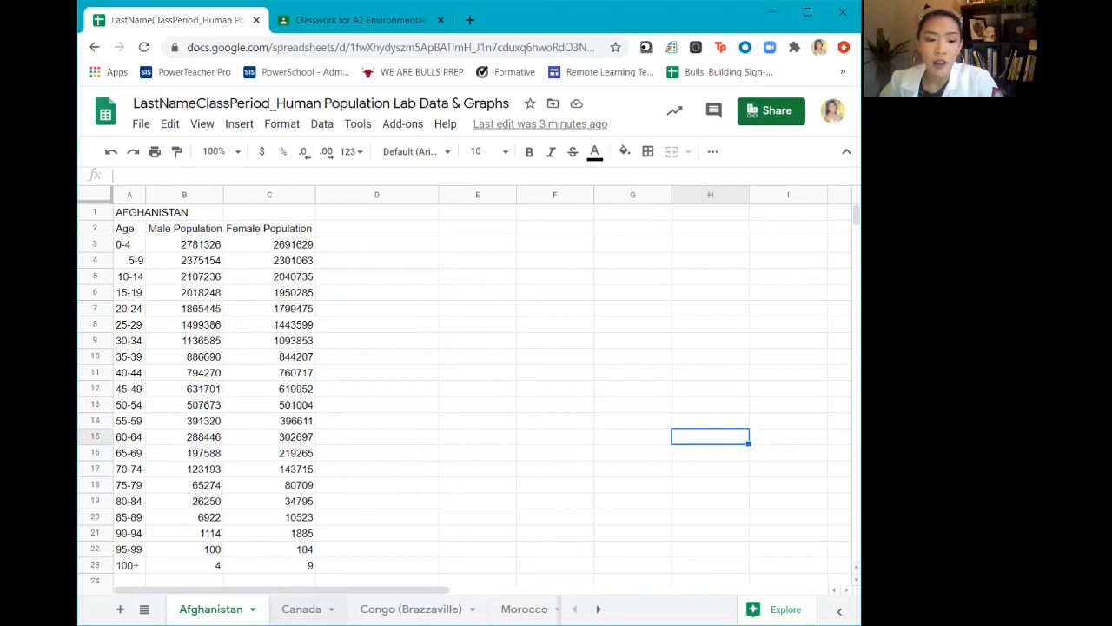
# Look through the Canada, Congo (Brazzaville) and Morocco sheets and return to the Afghanistan sheet
pyautogui.click(301, 609)
pyautogui.click(411, 609)
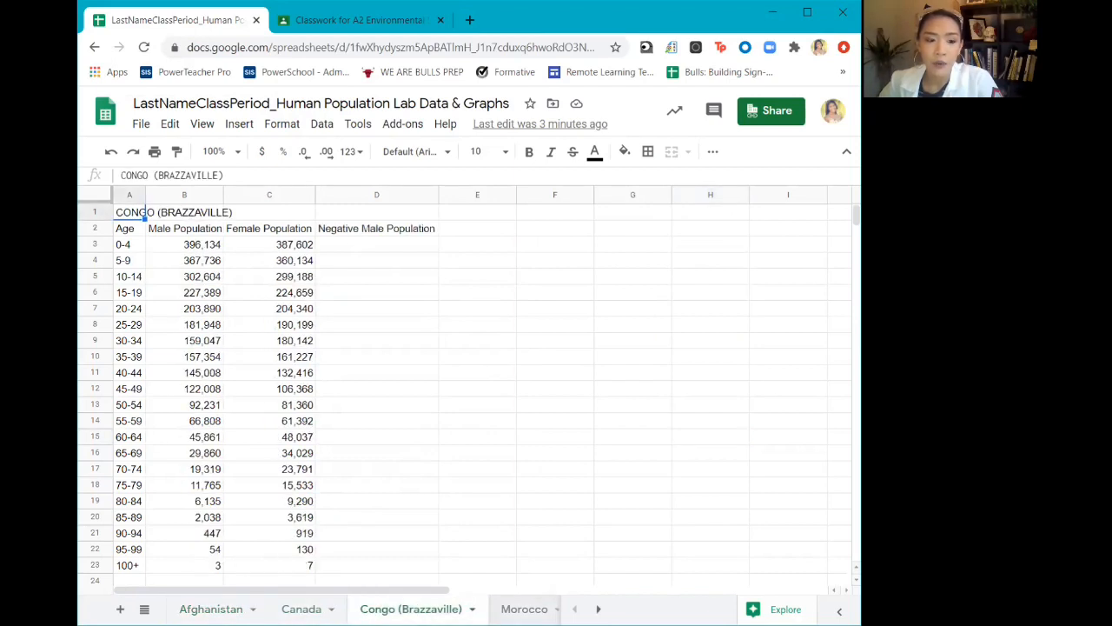
pyautogui.click(524, 609)
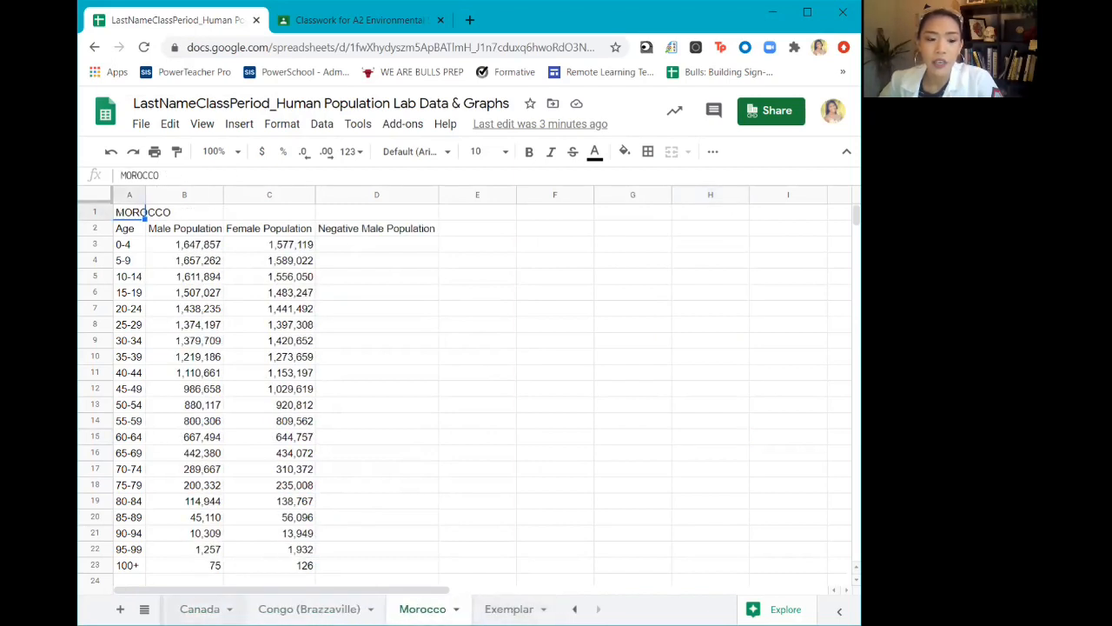
pyautogui.click(200, 609)
pyautogui.click(574, 609)
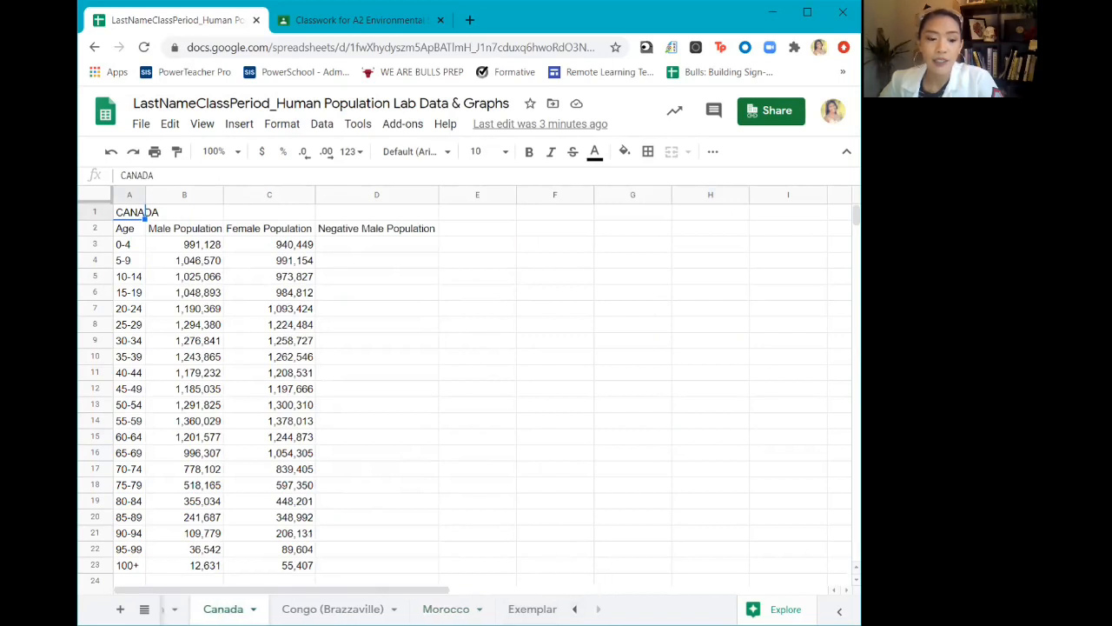
pyautogui.click(207, 609)
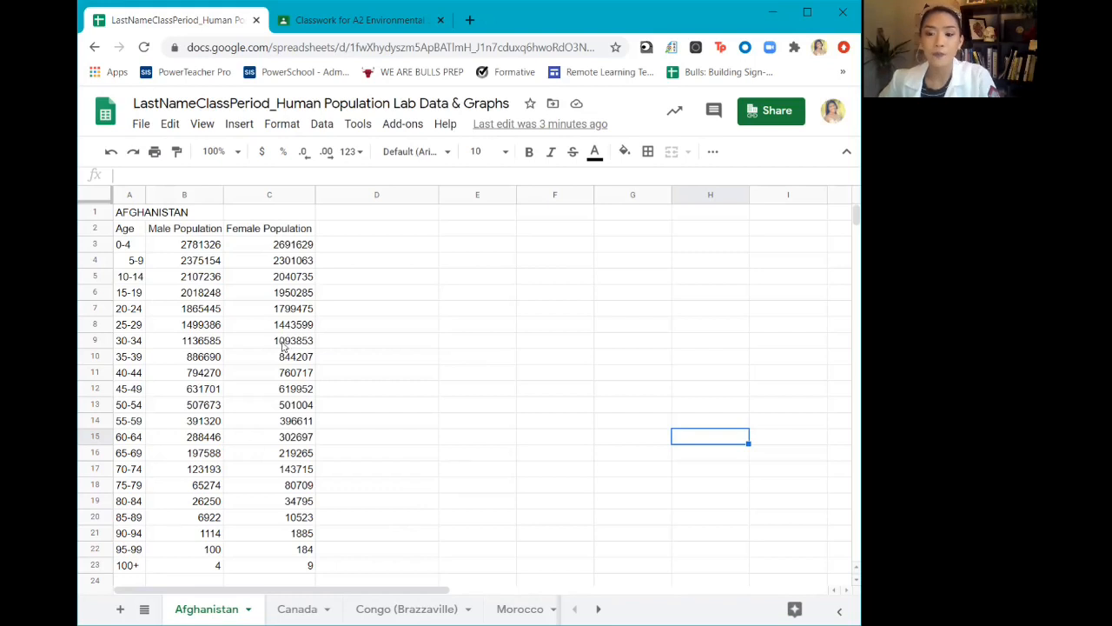
# Apply alternating colors with the light blue default style and a header to the entire Afghanistan sheet
pyautogui.click(97, 197)
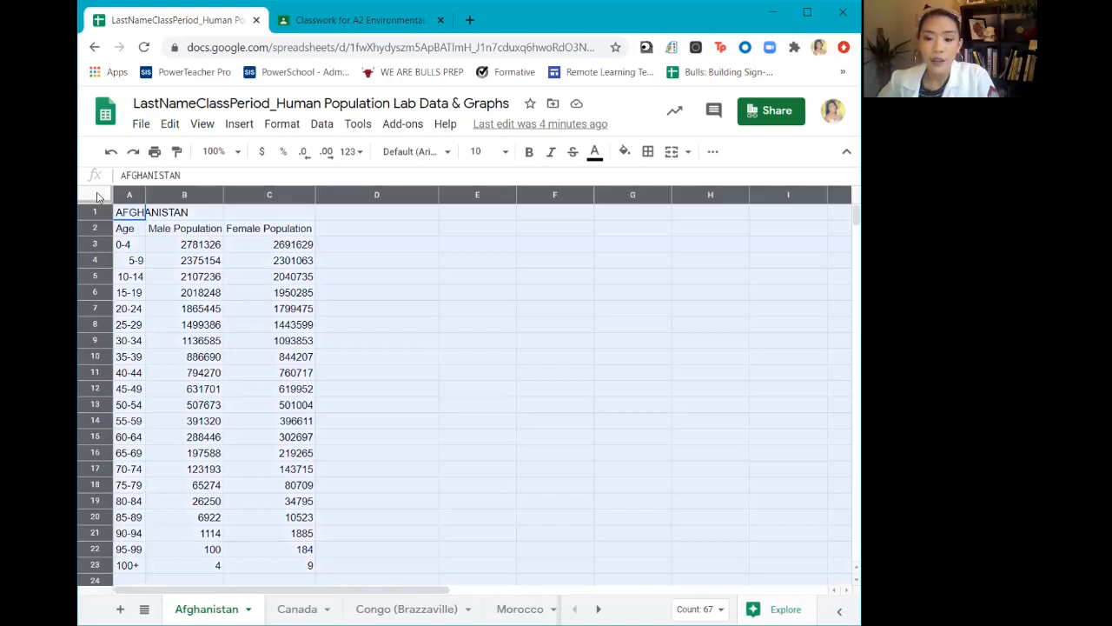
pyautogui.click(279, 125)
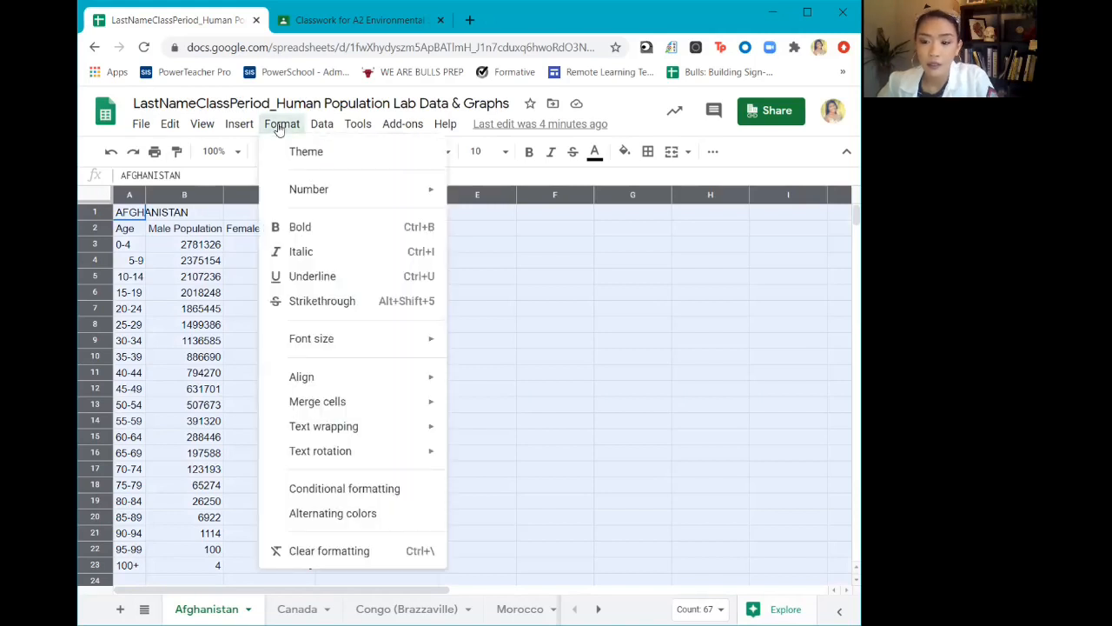
pyautogui.click(334, 513)
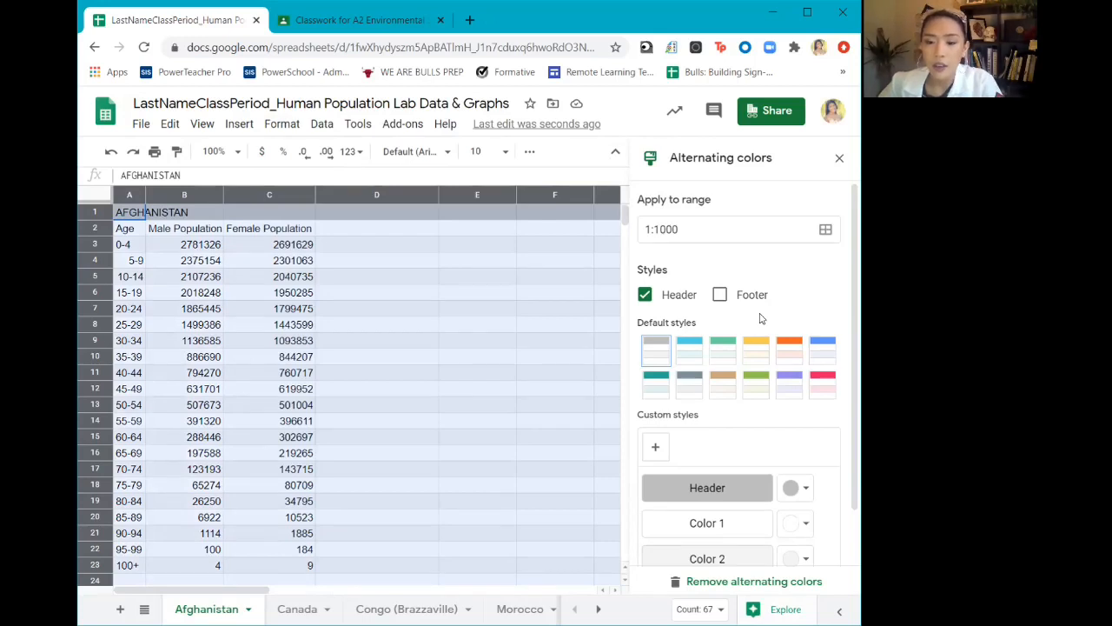
pyautogui.scroll(-1, 765, 319)
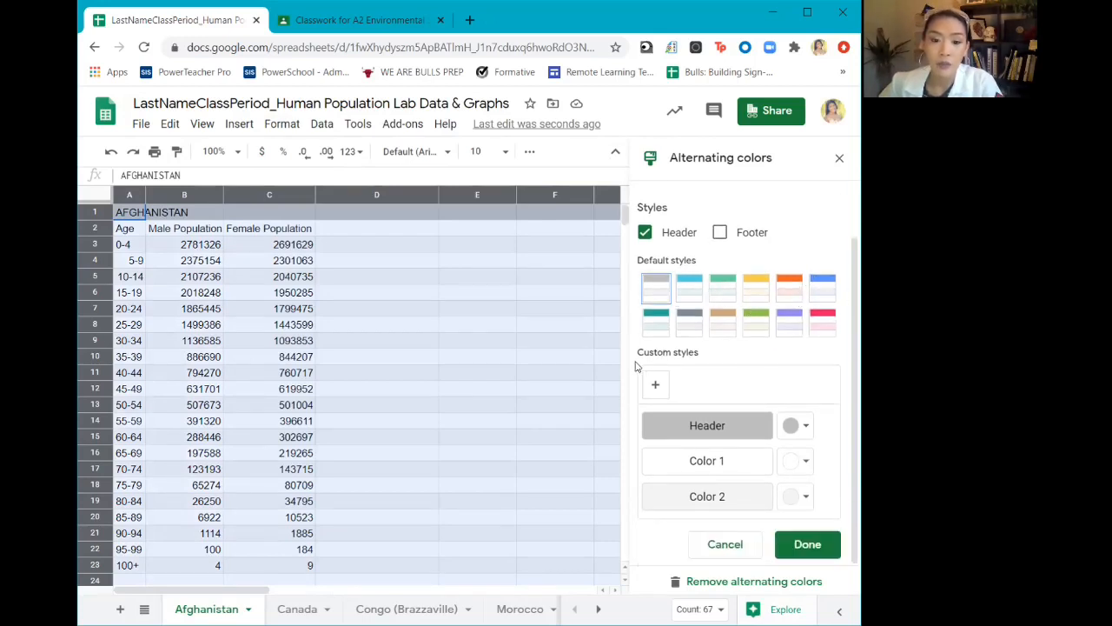
pyautogui.click(693, 296)
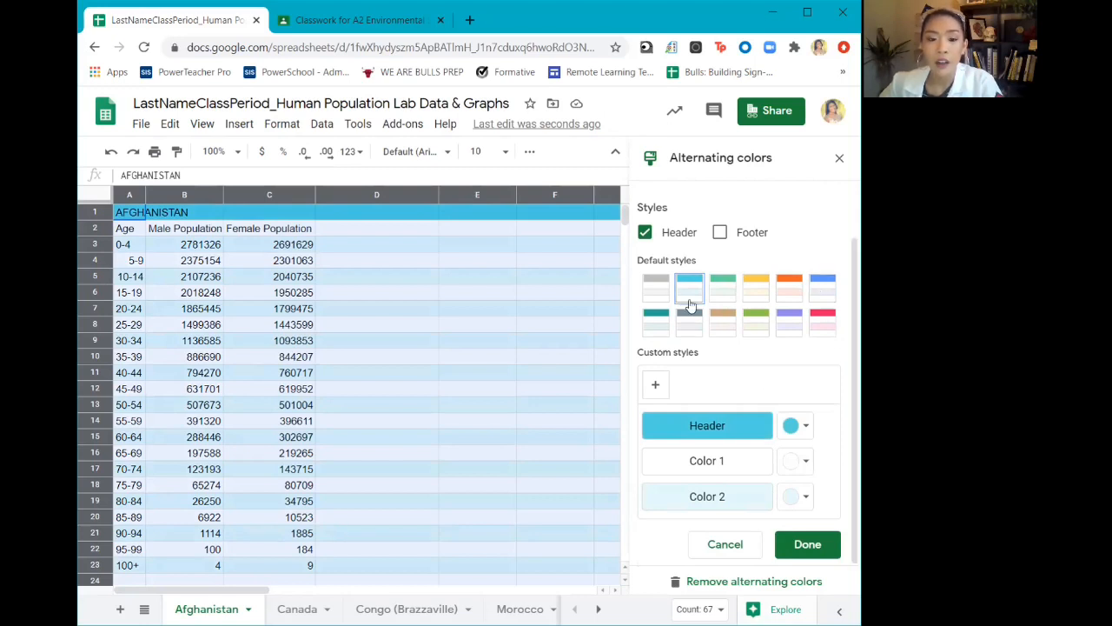
pyautogui.click(807, 545)
pyautogui.click(571, 491)
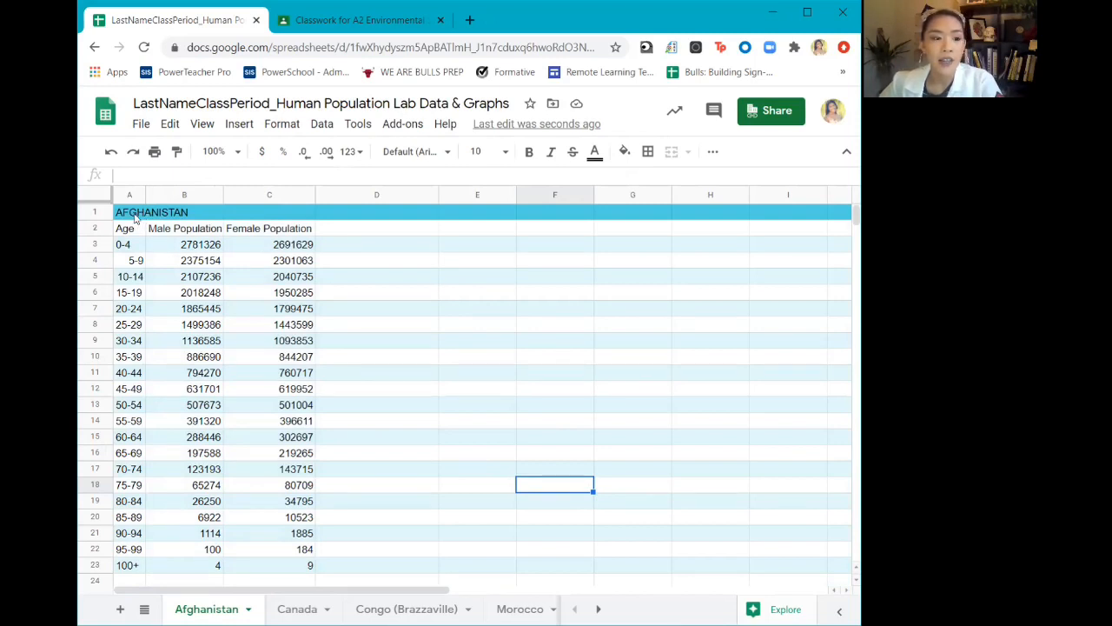
# Merge cells A1 to D1 of the AFGHANISTAN title row into one cell
pyautogui.moveTo(137, 218); pyautogui.dragTo(369, 222)
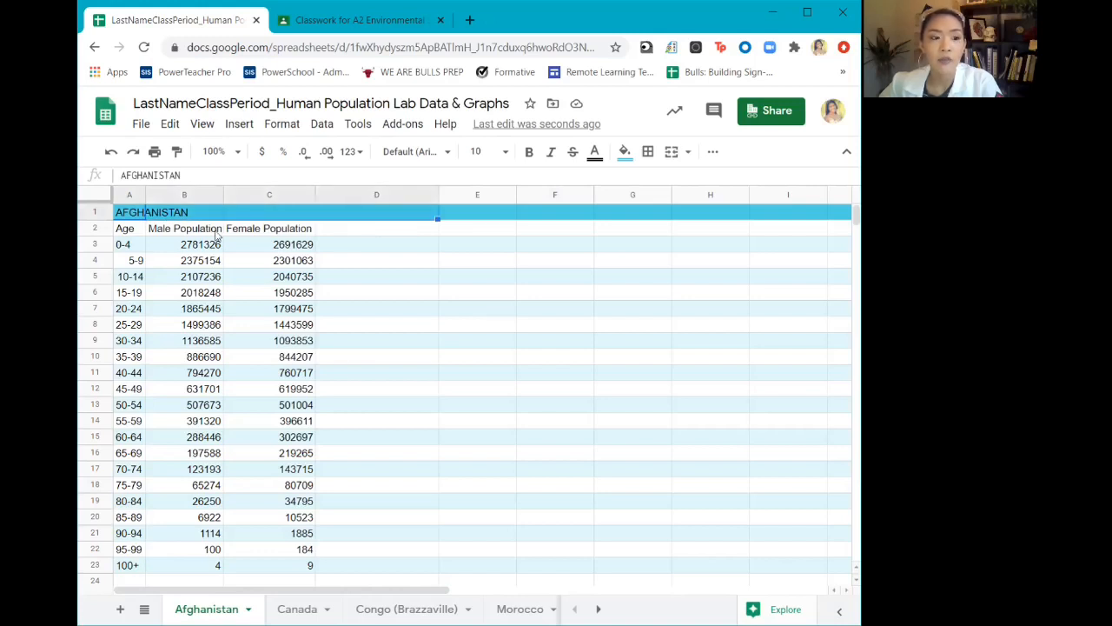
pyautogui.click(136, 215)
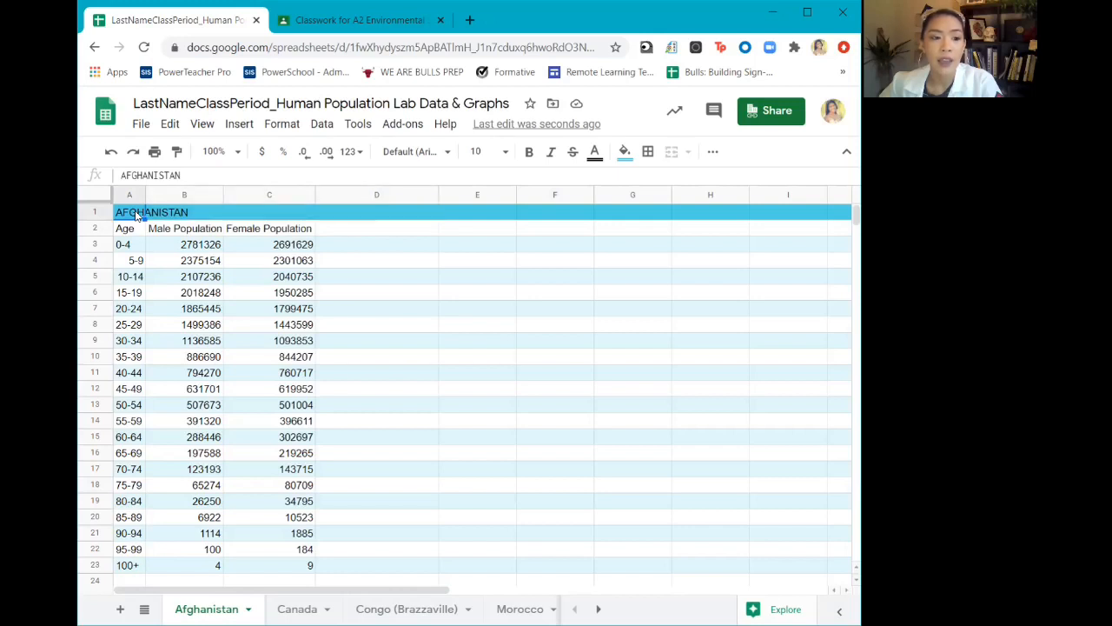
pyautogui.moveTo(137, 215); pyautogui.dragTo(363, 216)
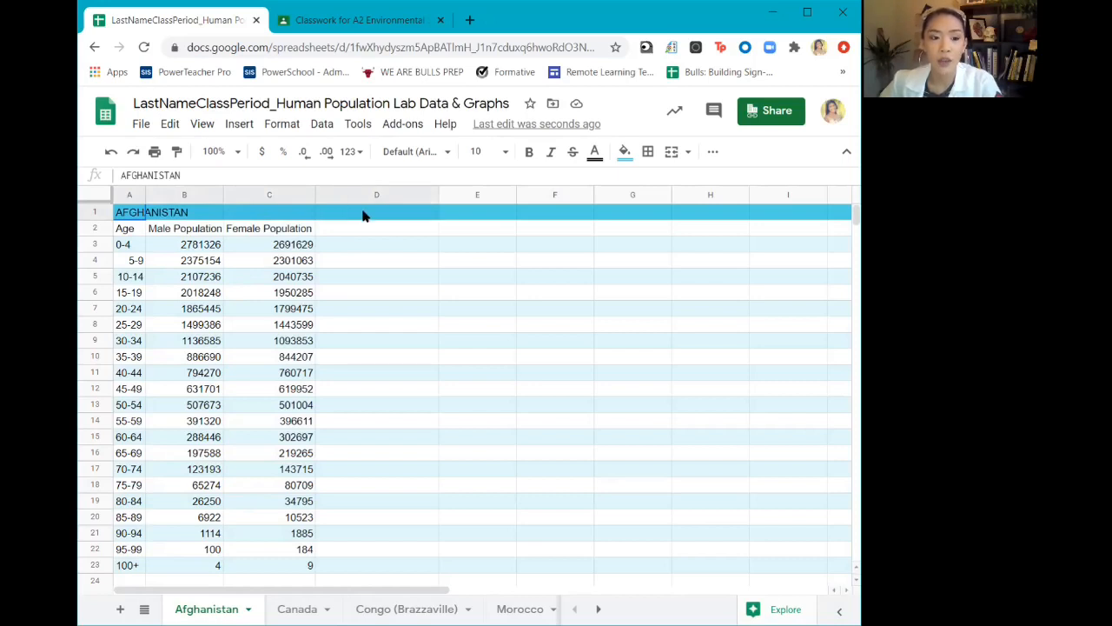
pyautogui.moveTo(364, 217); pyautogui.dragTo(363, 216)
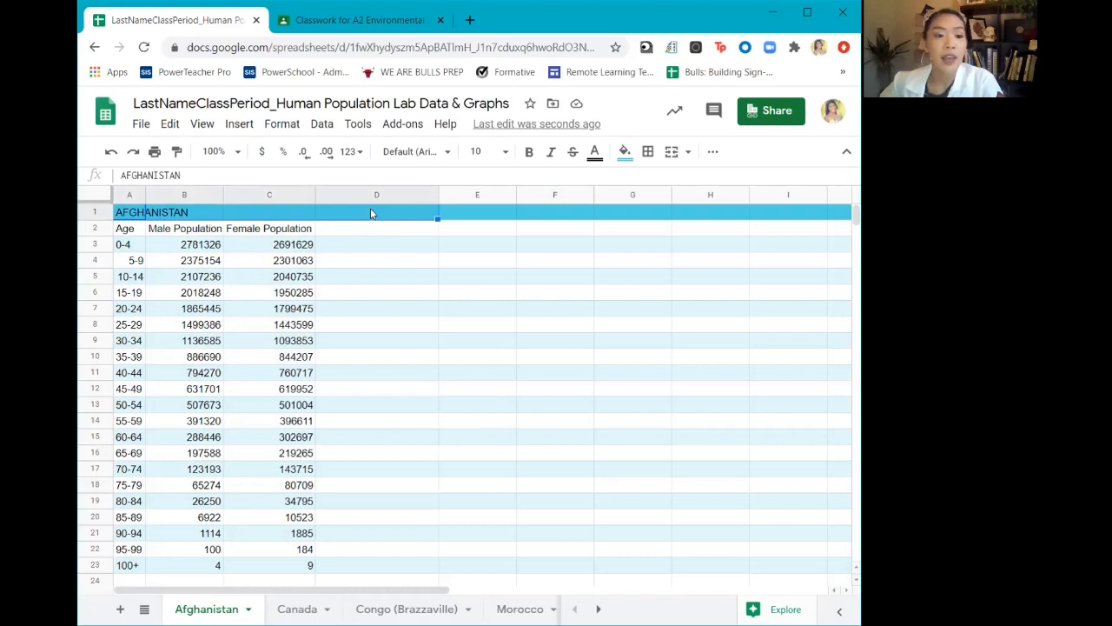
pyautogui.click(285, 125)
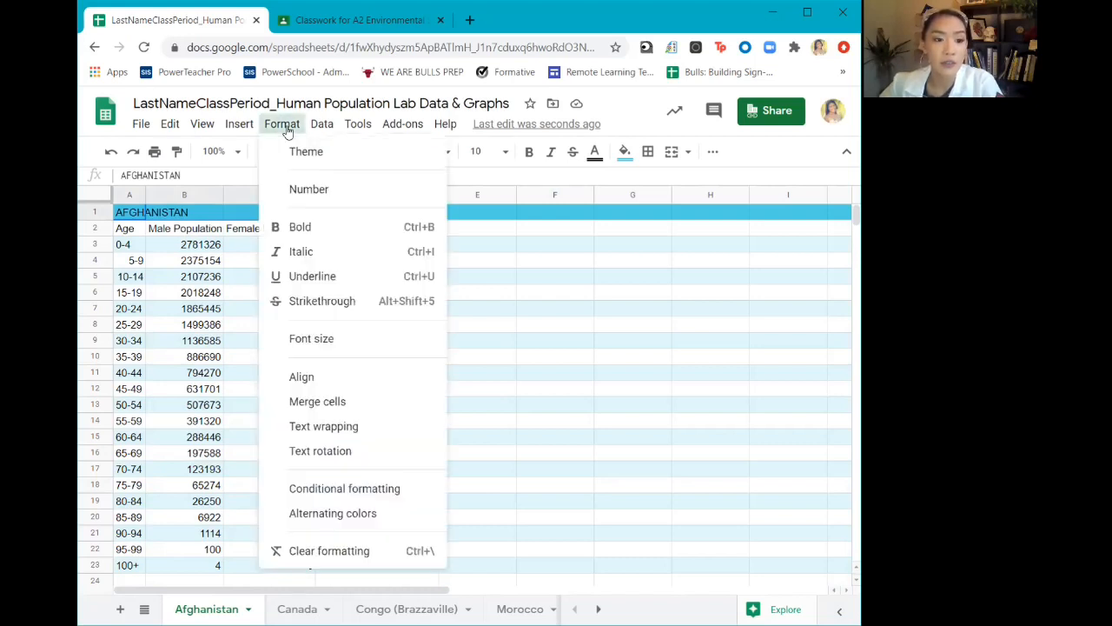
pyautogui.moveTo(358, 404)
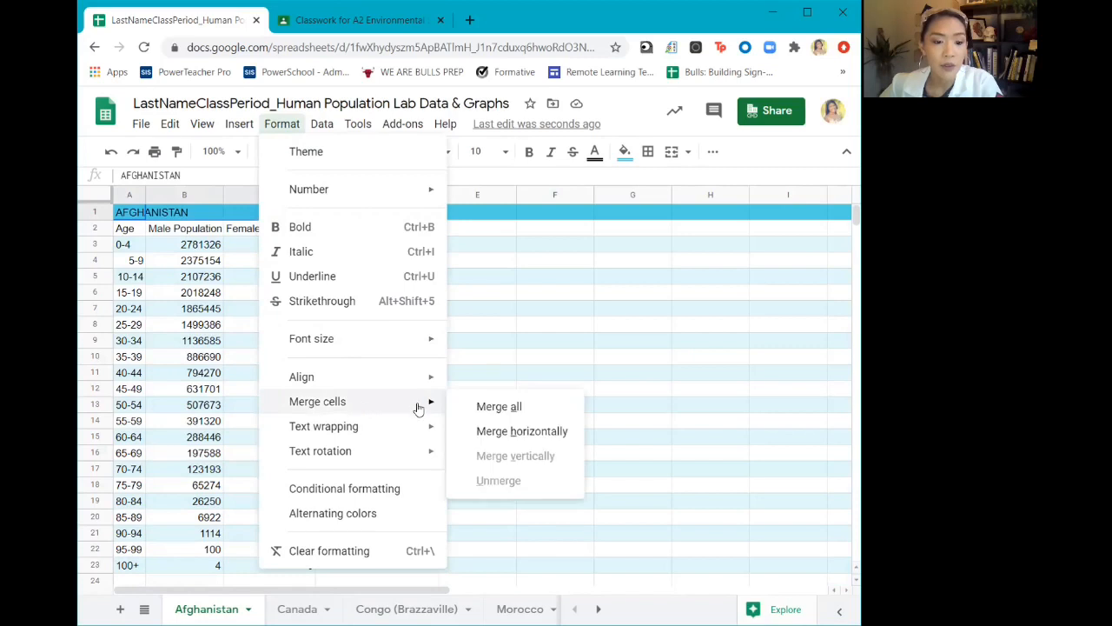
pyautogui.click(543, 409)
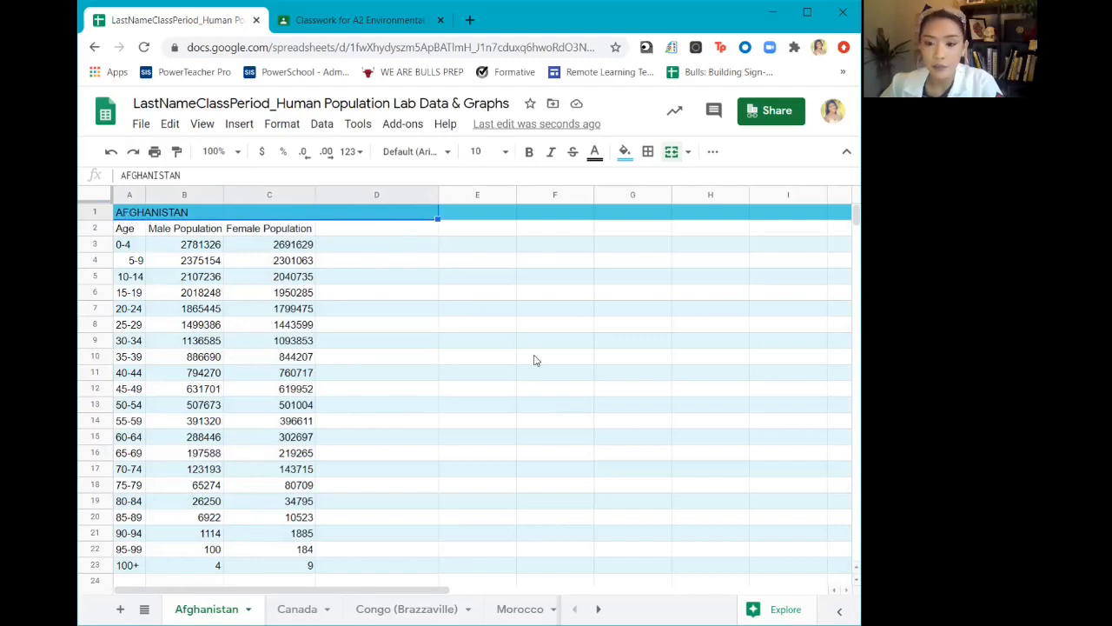
pyautogui.click(467, 388)
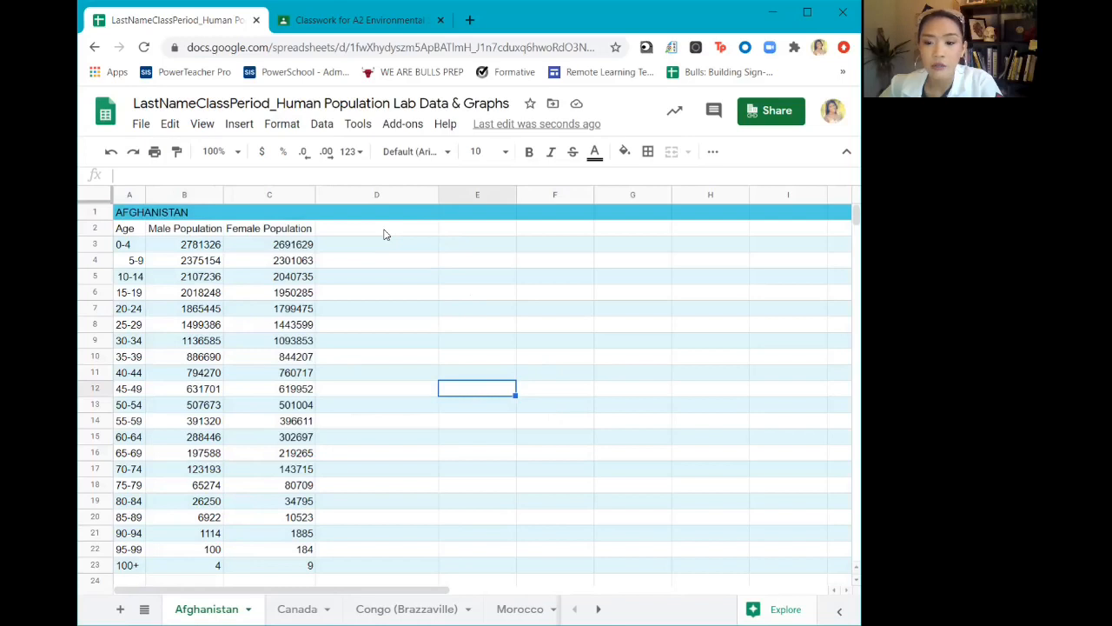
# Enter the column header "Negative Male Population" in cell D2
pyautogui.click(385, 233)
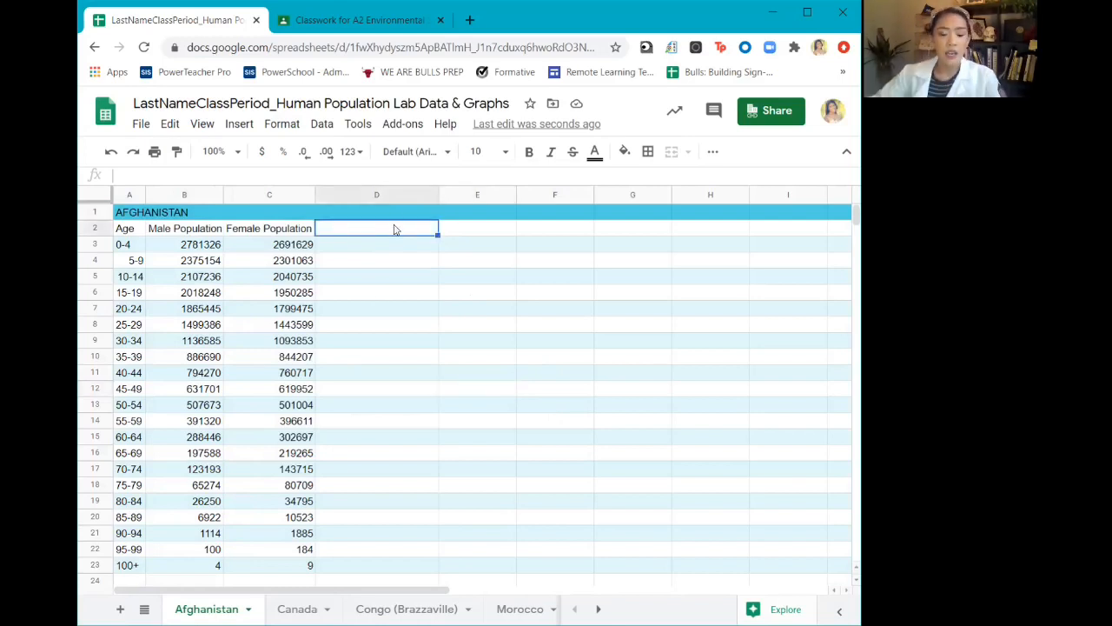
pyautogui.doubleClick(393, 228)
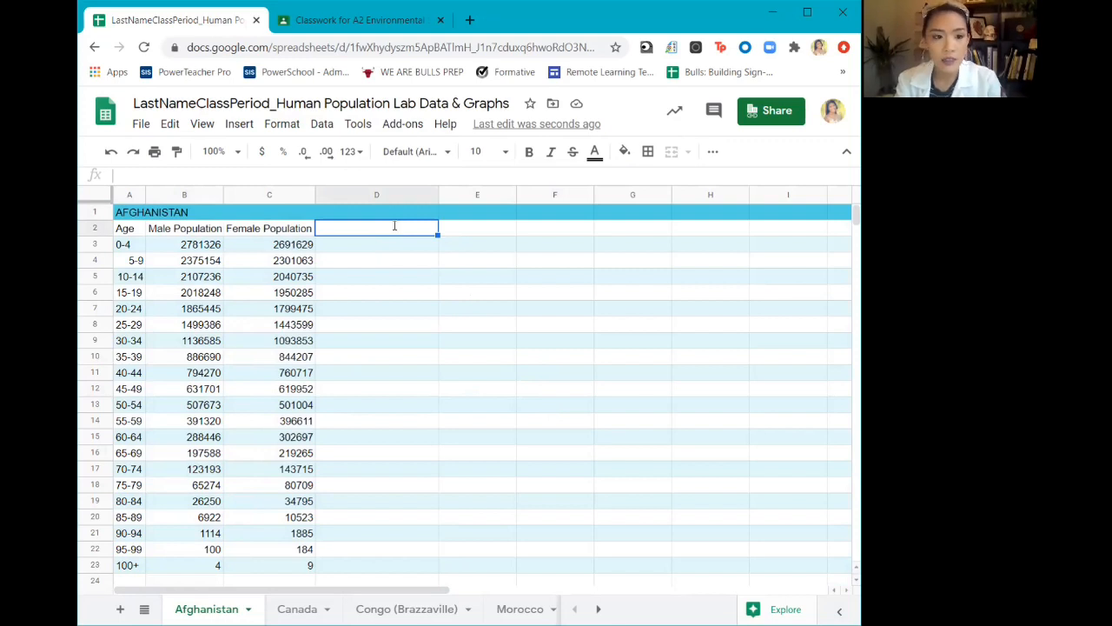
pyautogui.write('Negative Male Population')
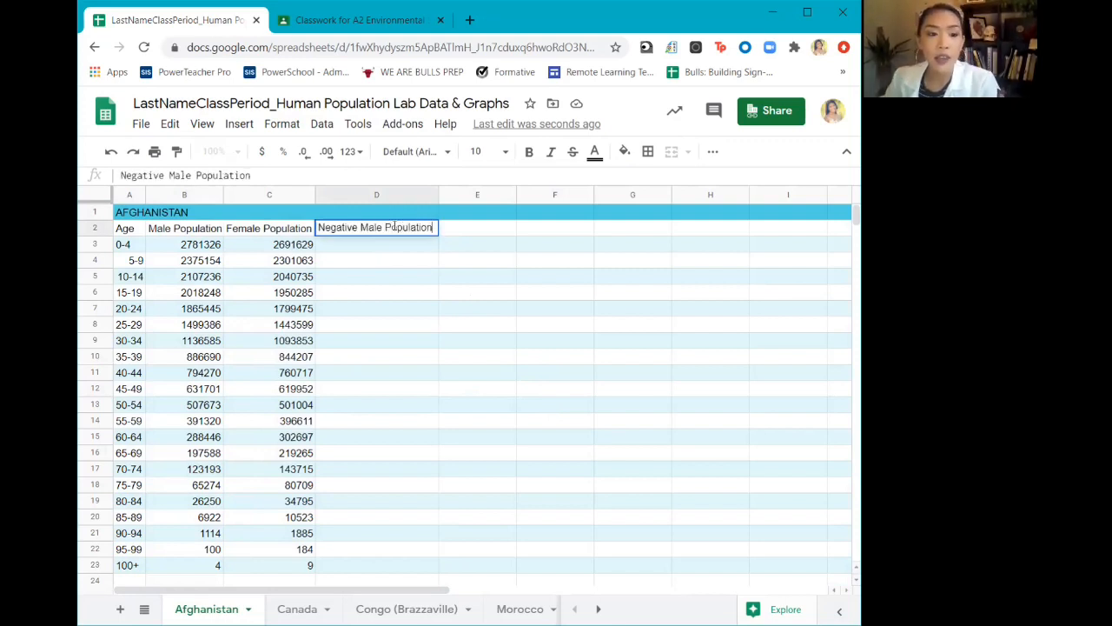
pyautogui.click(479, 296)
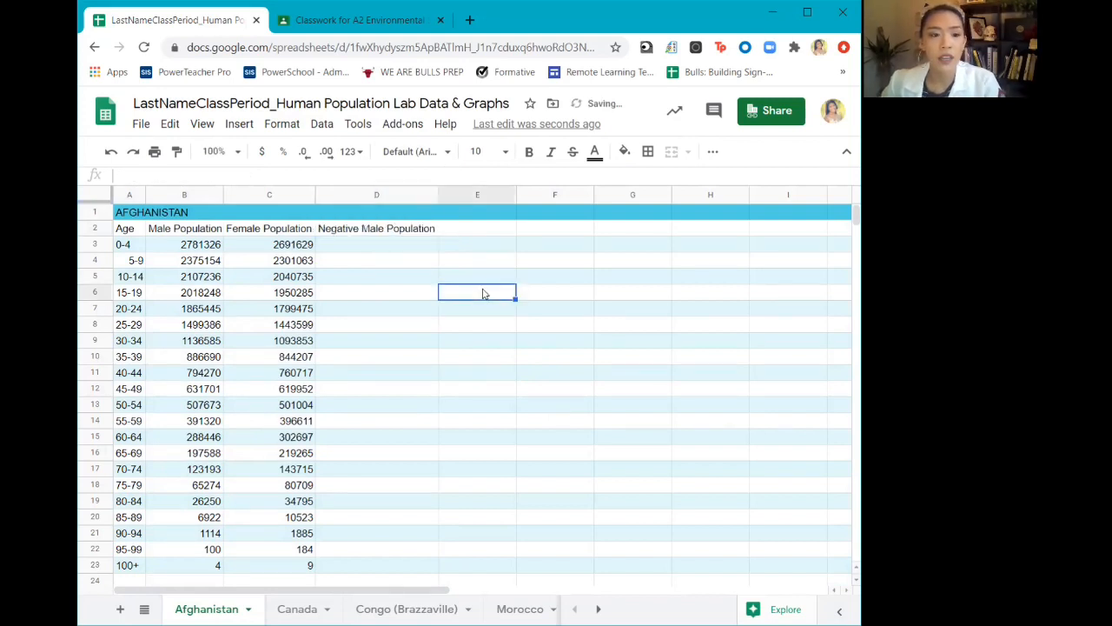
# Enter the formula =-B3 in cell D3 to make the 0-4 male population negative
pyautogui.click(393, 250)
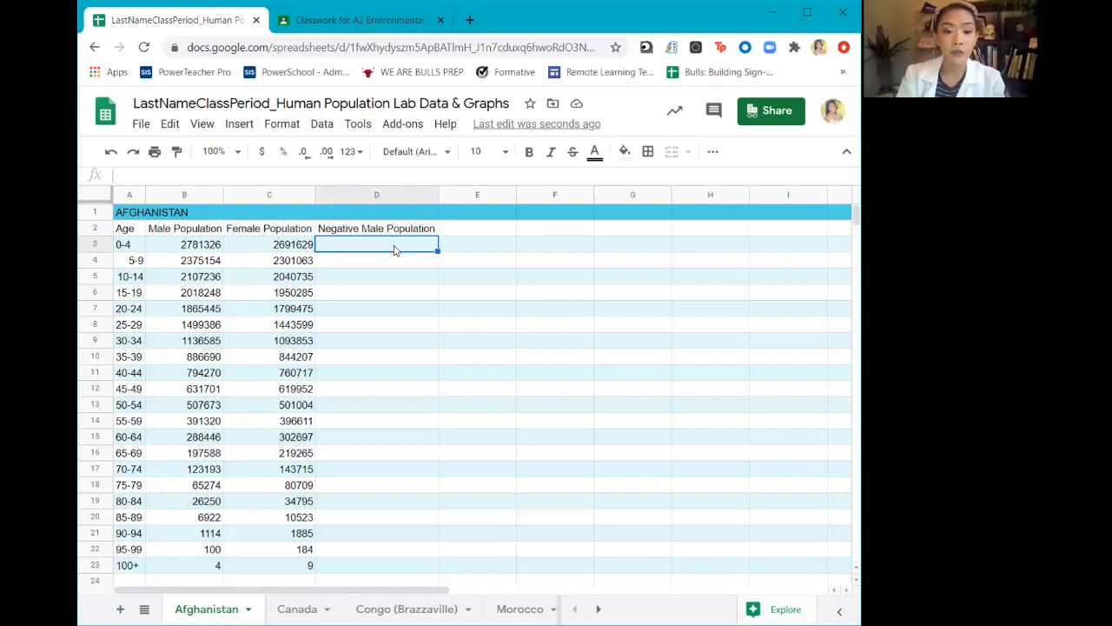
pyautogui.write('=')
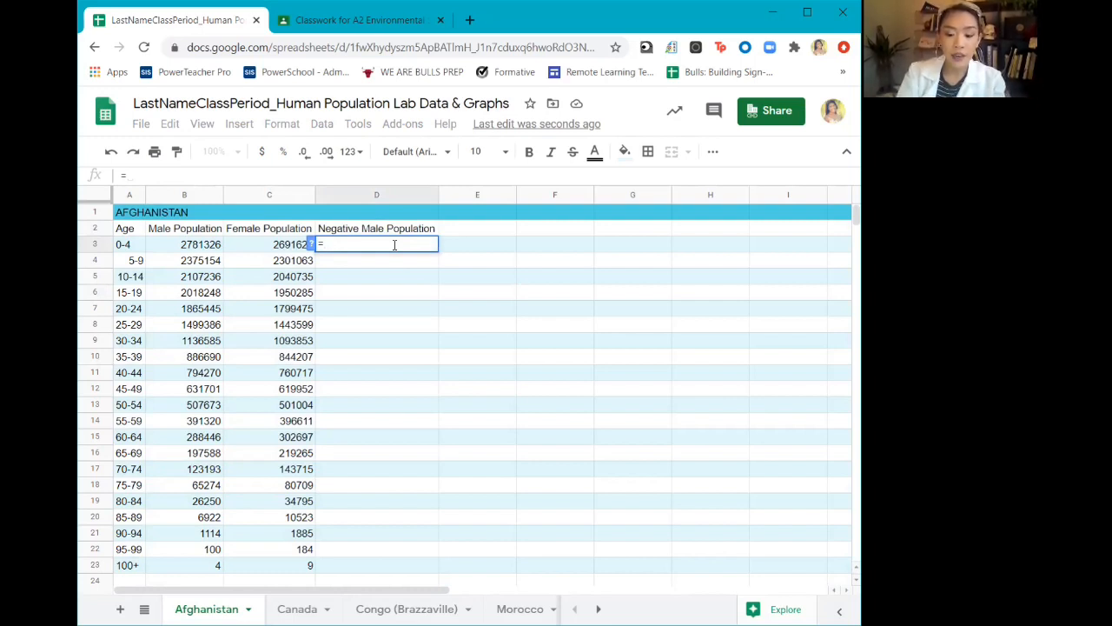
pyautogui.write('-')
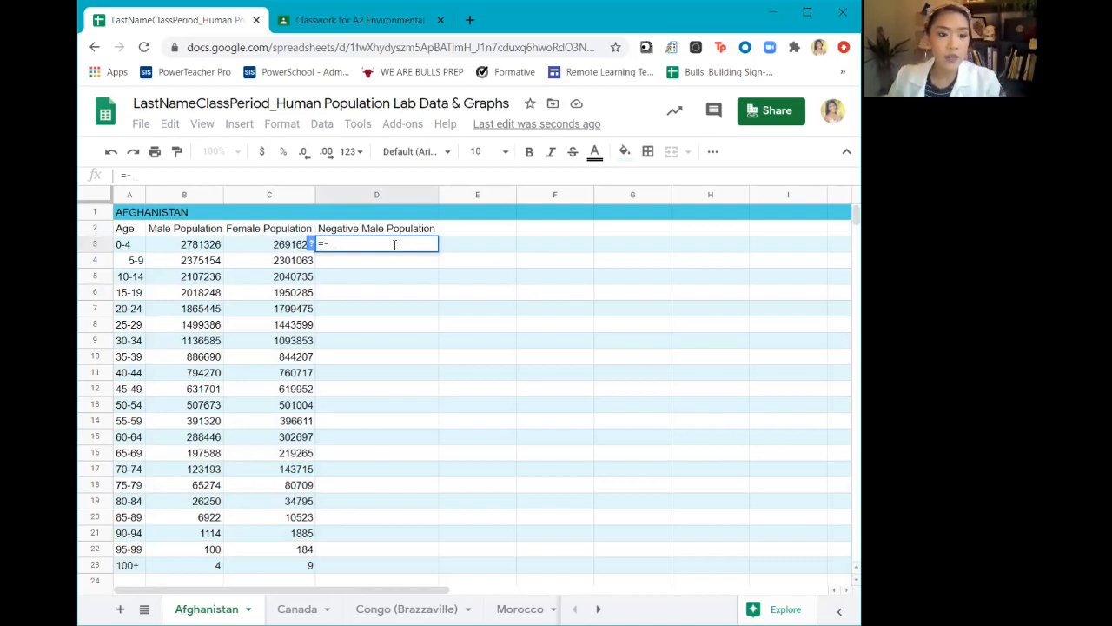
pyautogui.click(181, 248)
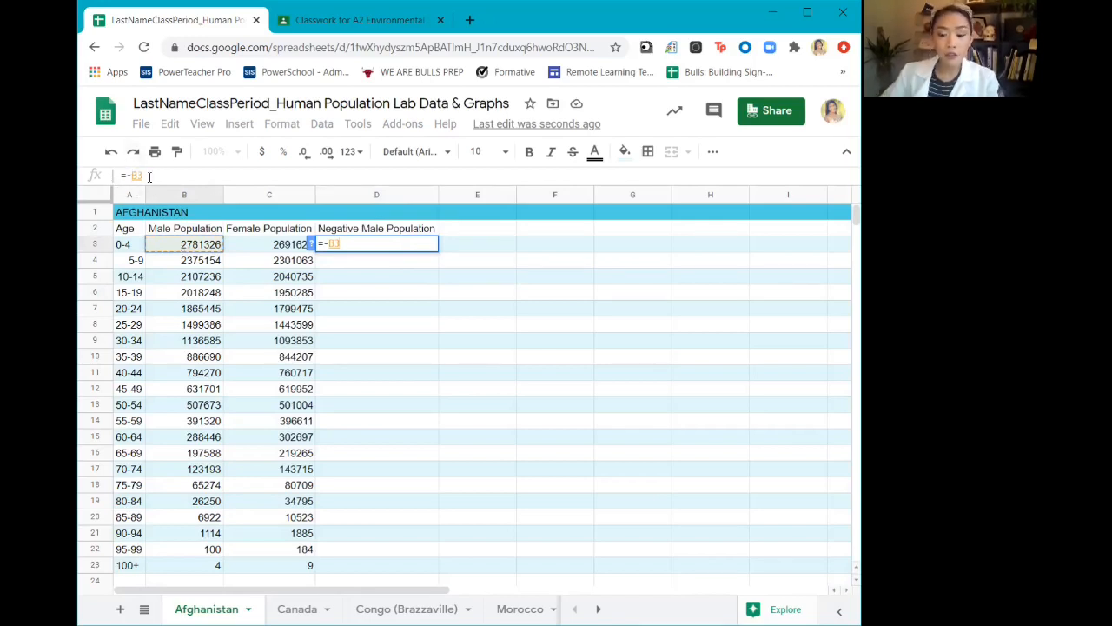
pyautogui.press('Return')
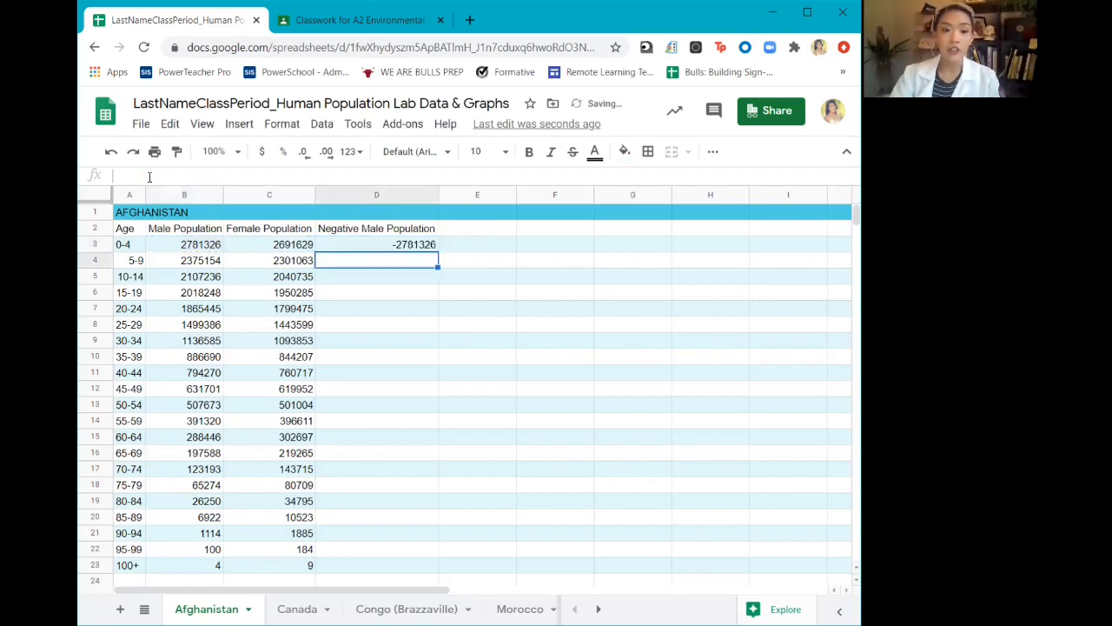
# Fill the formula from cell D3 down through D23 for all remaining age groups
pyautogui.click(365, 247)
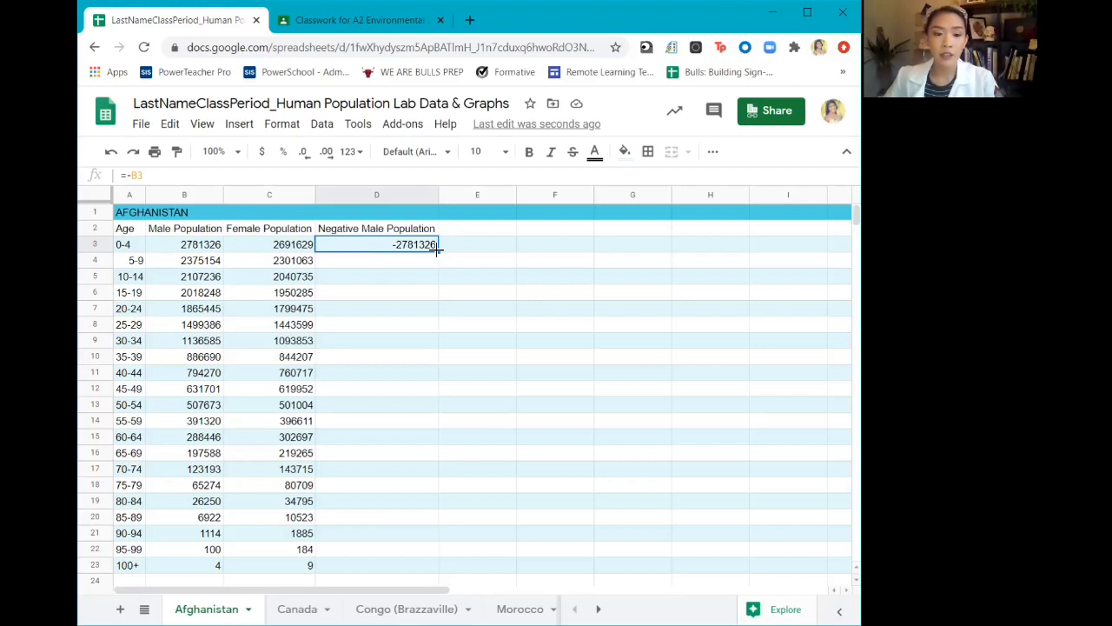
pyautogui.moveTo(438, 249); pyautogui.dragTo(426, 564)
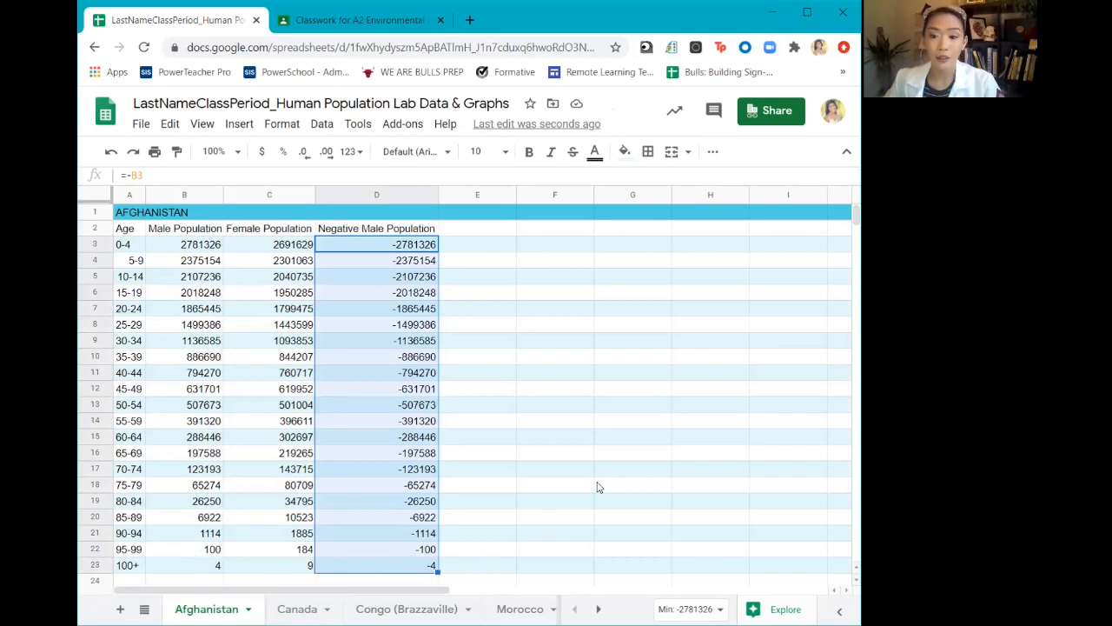
pyautogui.click(640, 346)
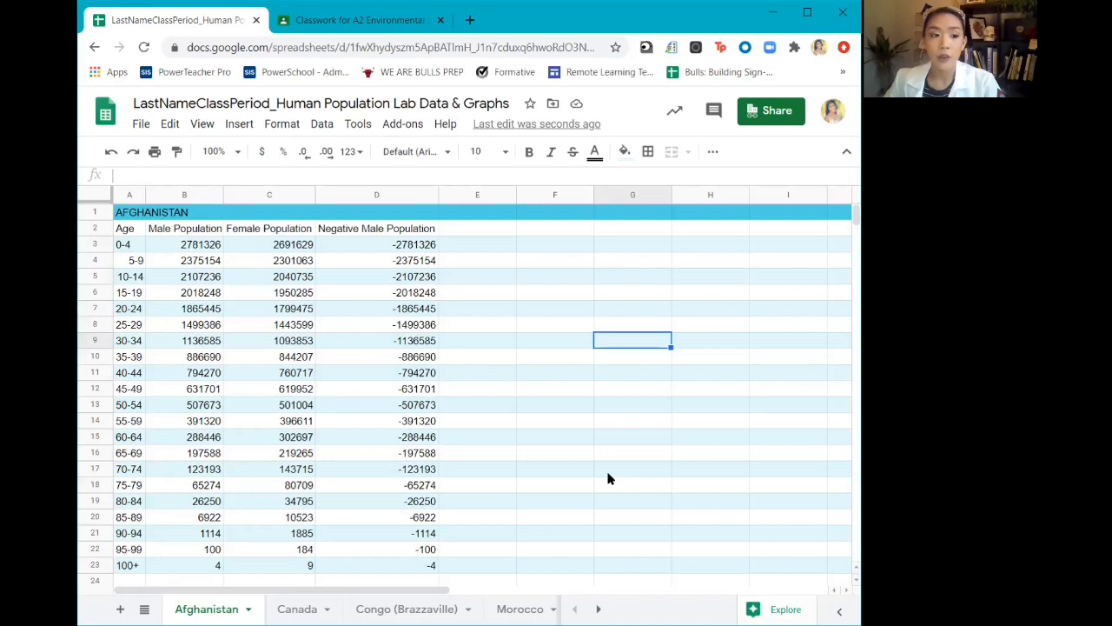
# Insert a chart from the Age, Female Population and Negative Male Population columns, rows 2 to 23, leaving out Male Population
pyautogui.click(134, 230)
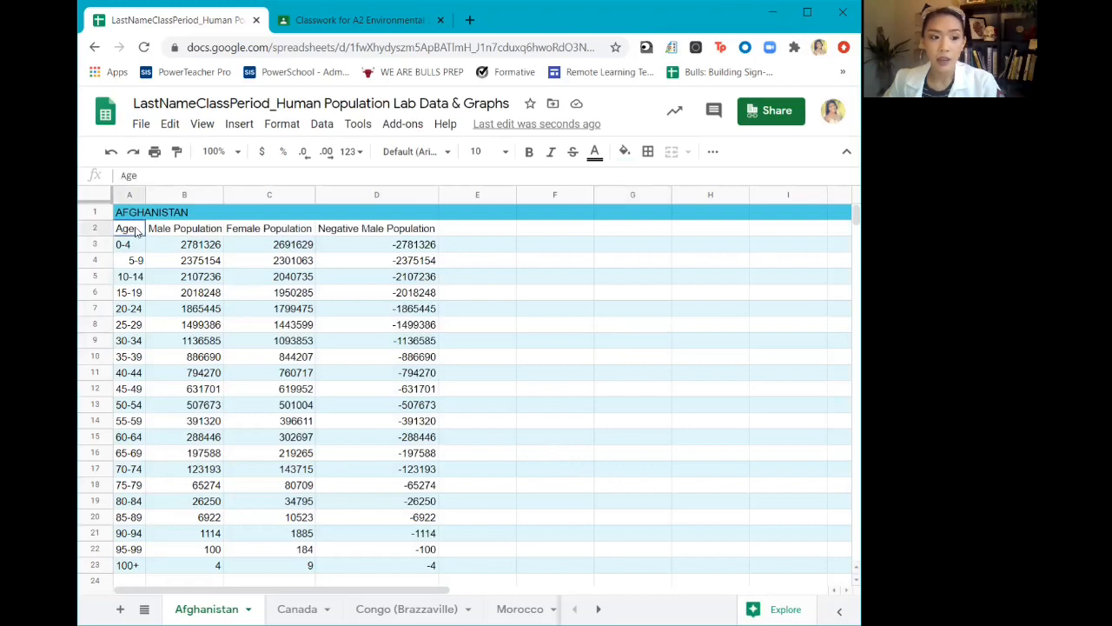
pyautogui.moveTo(134, 230); pyautogui.dragTo(127, 569)
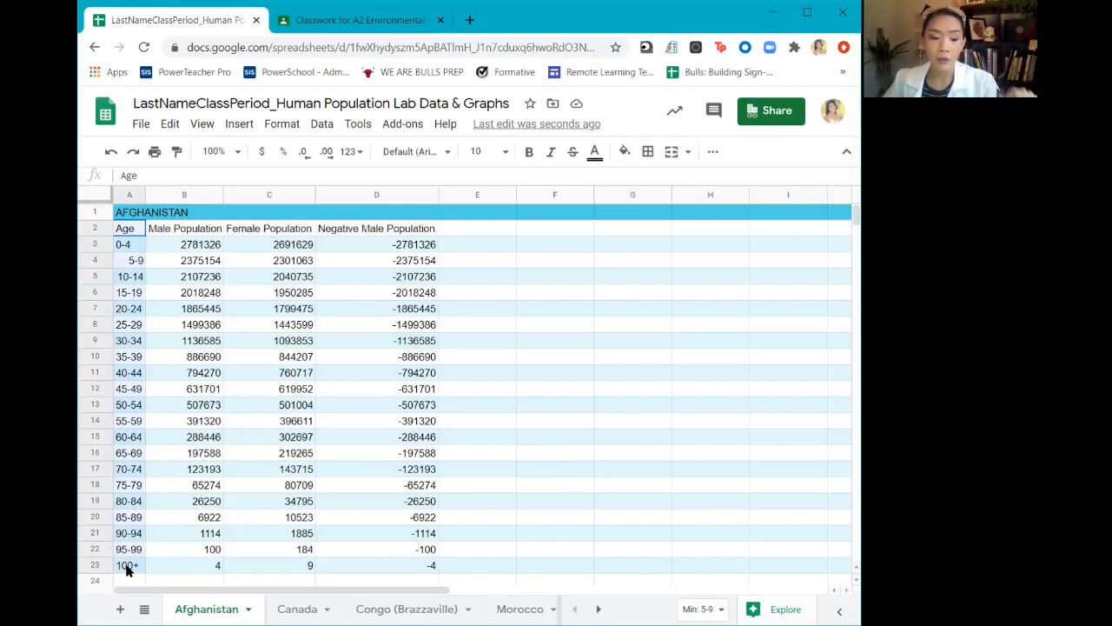
pyautogui.keyDown('shift'); pyautogui.click(128, 566); pyautogui.keyUp('shift')
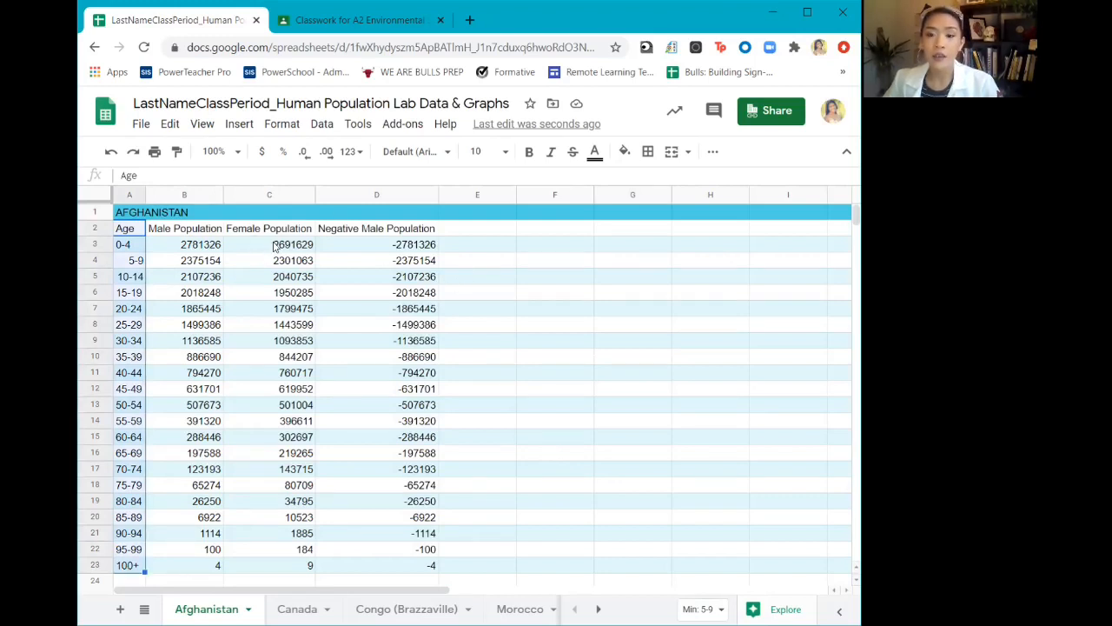
pyautogui.moveTo(293, 228); pyautogui.dragTo(293, 566)
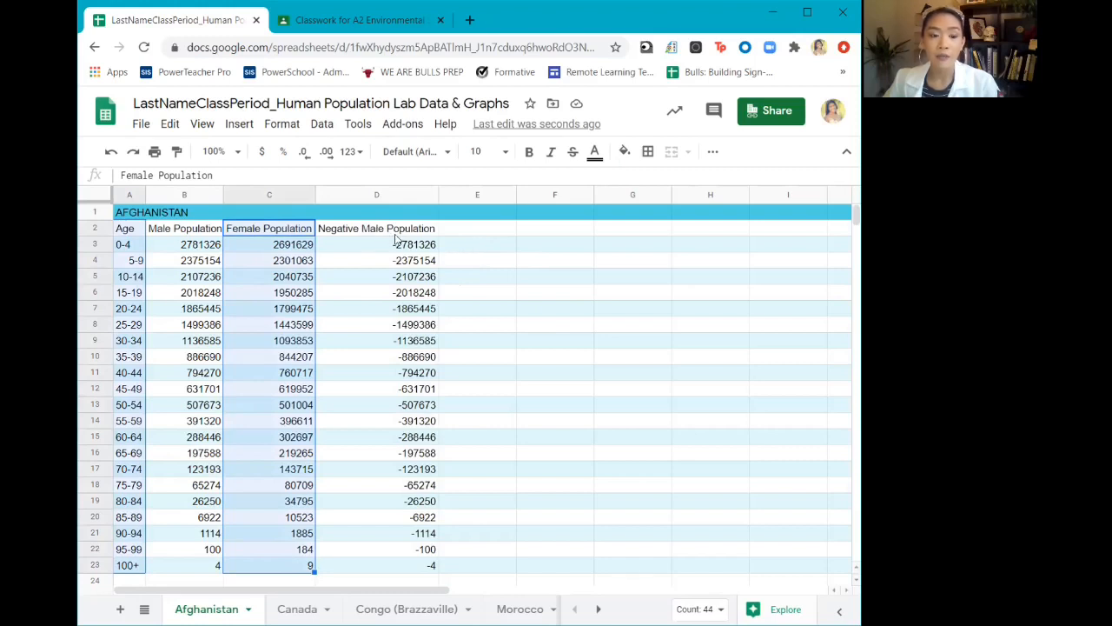
pyautogui.moveTo(392, 231); pyautogui.dragTo(389, 570)
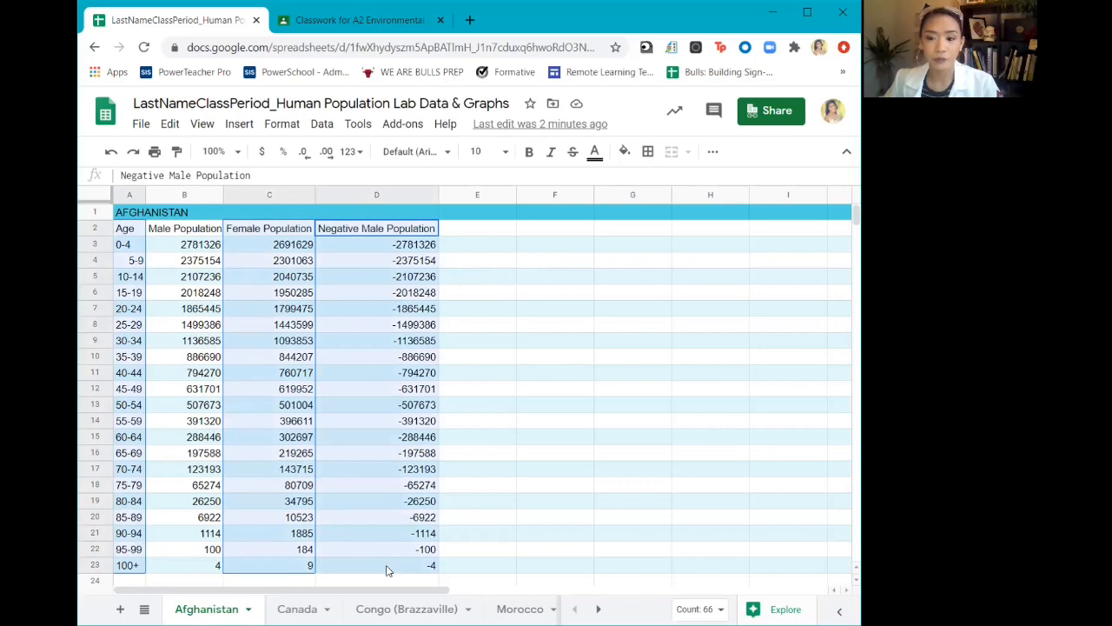
pyautogui.moveTo(388, 570); pyautogui.dragTo(388, 570)
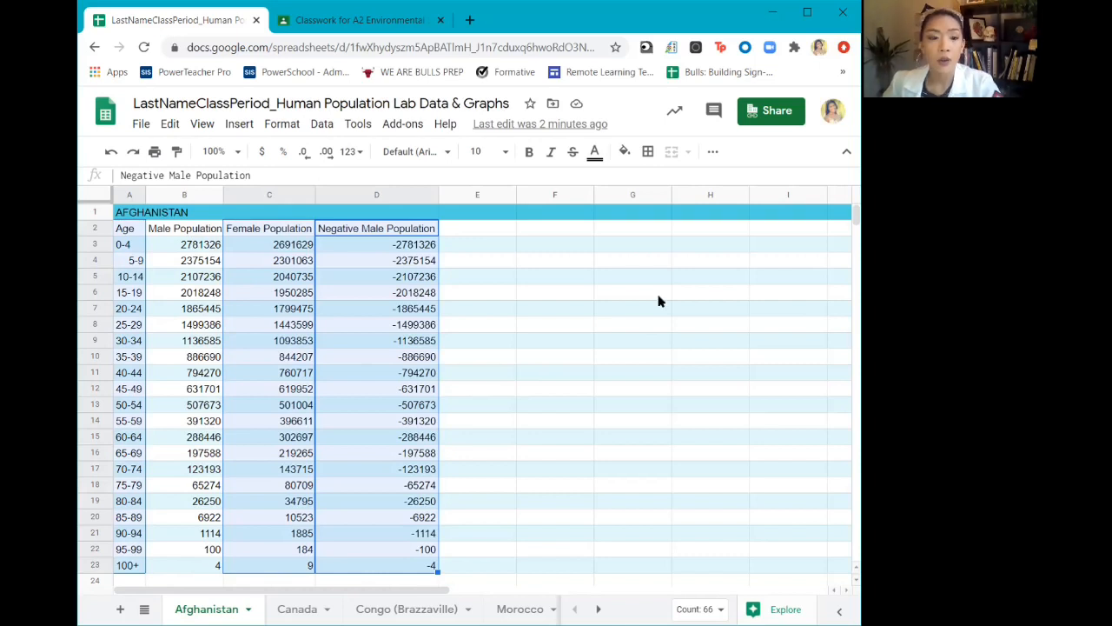
pyautogui.click(240, 124)
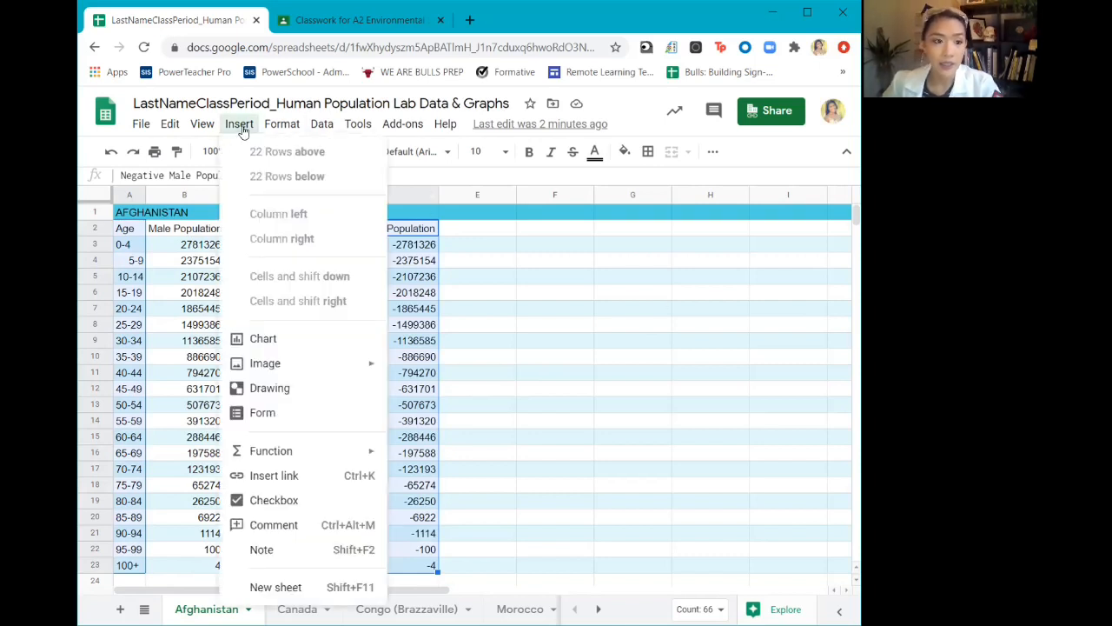
pyautogui.click(326, 340)
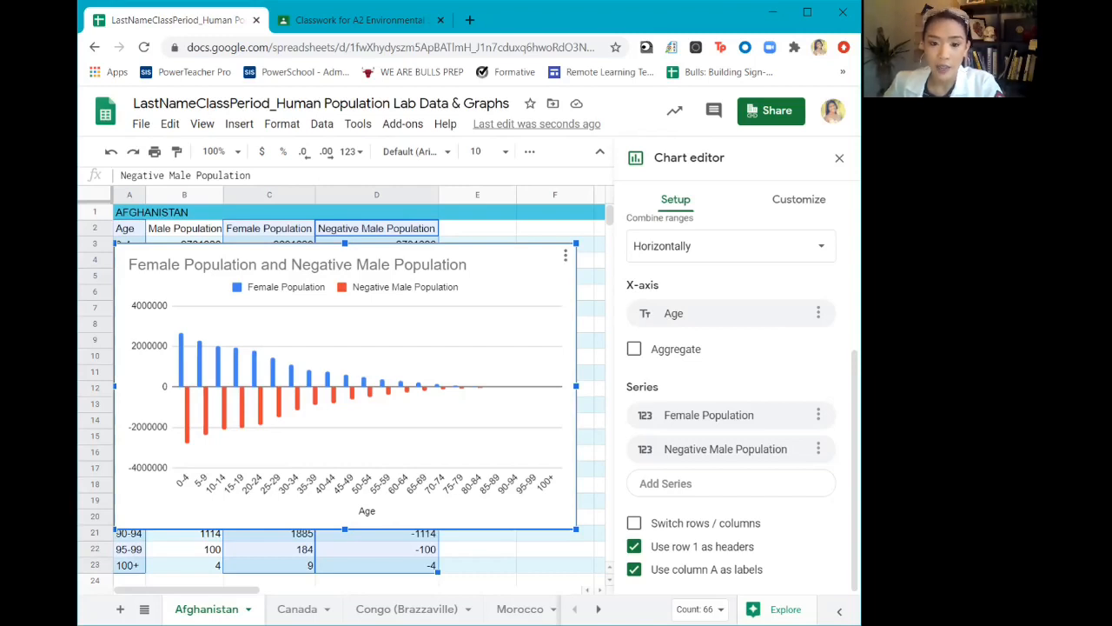
# Change the chart type to Stacked bar chart
pyautogui.scroll(3, 814, 306)
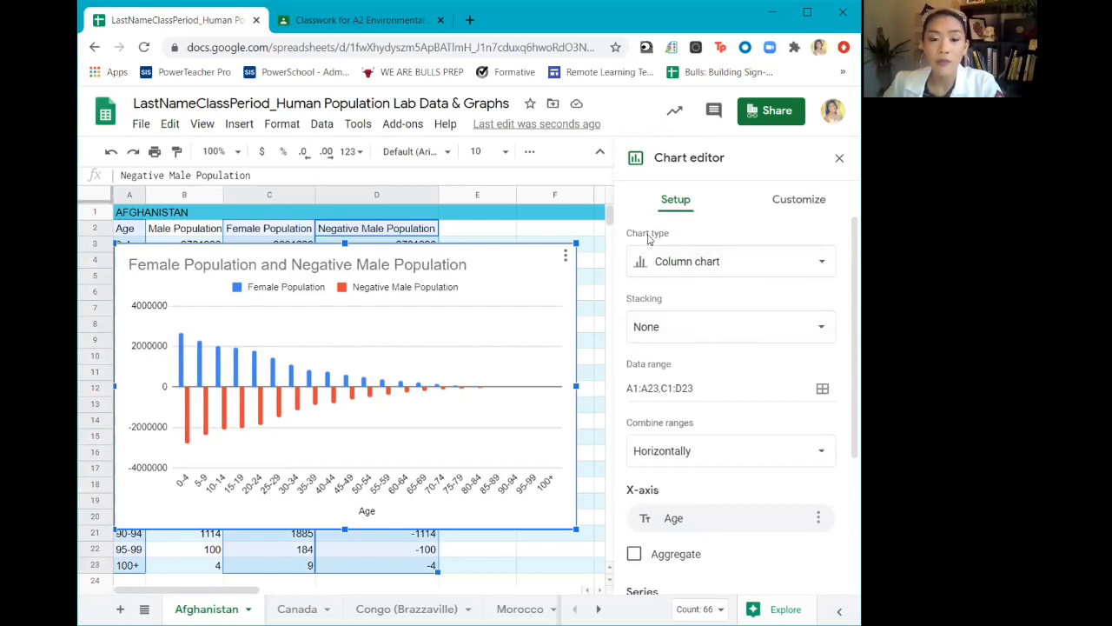
pyautogui.click(817, 269)
pyautogui.scroll(-3, 800, 356)
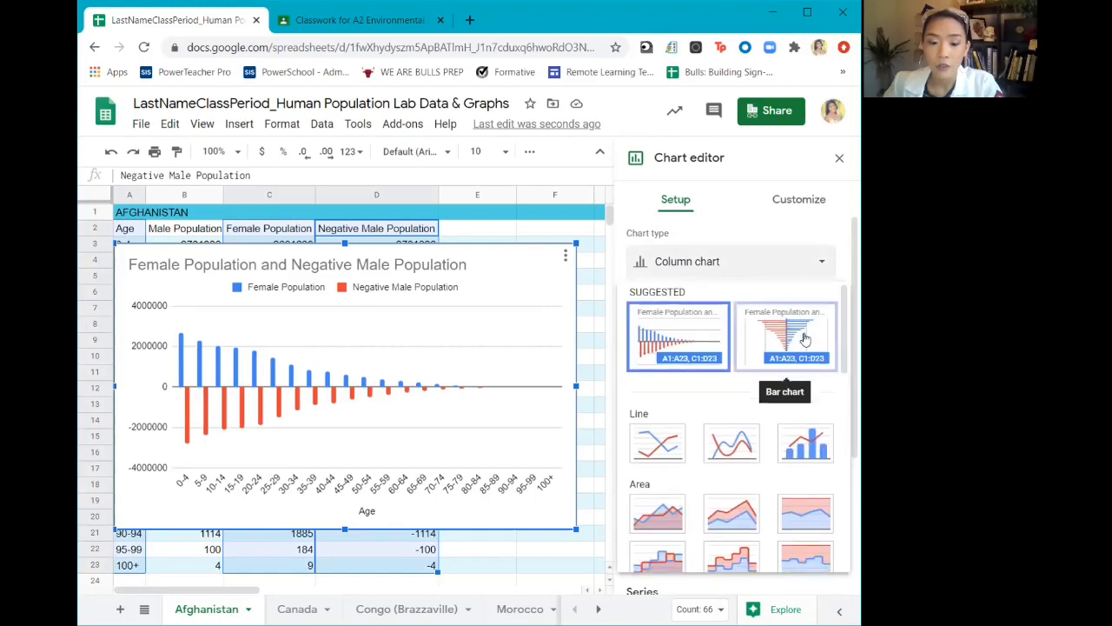
pyautogui.scroll(-2, 805, 339)
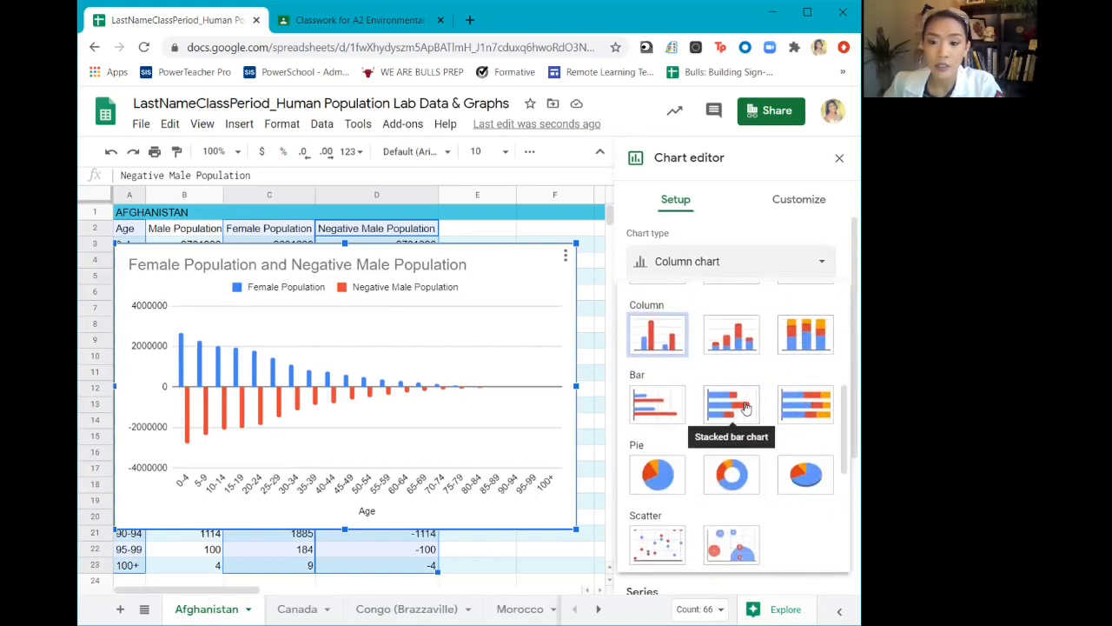
pyautogui.click(744, 407)
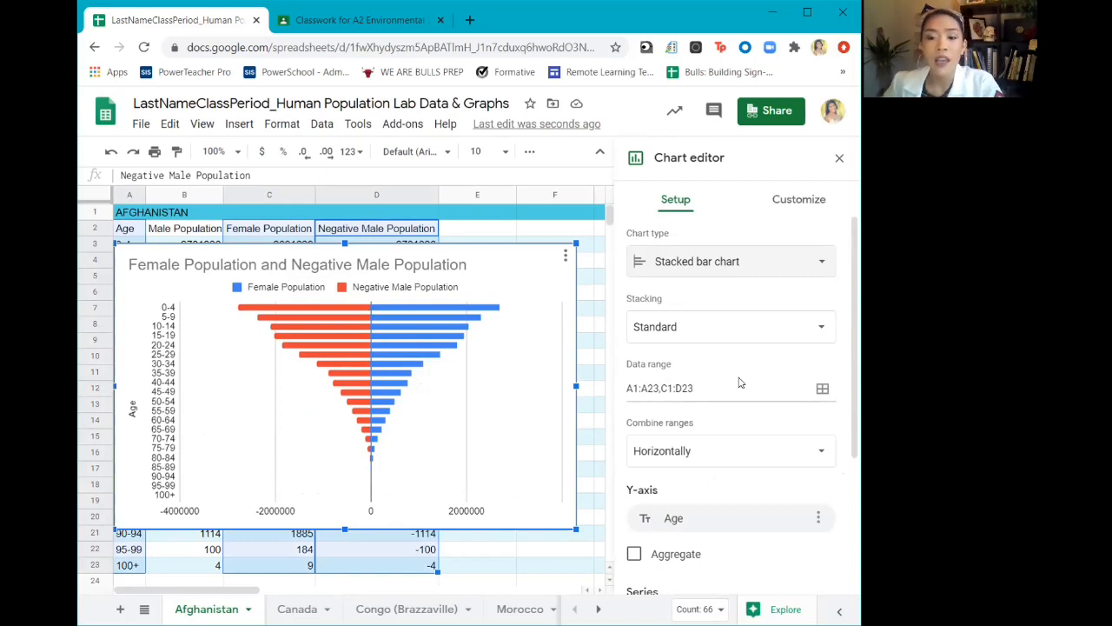
# Reverse the order of the chart's vertical axis
pyautogui.click(838, 209)
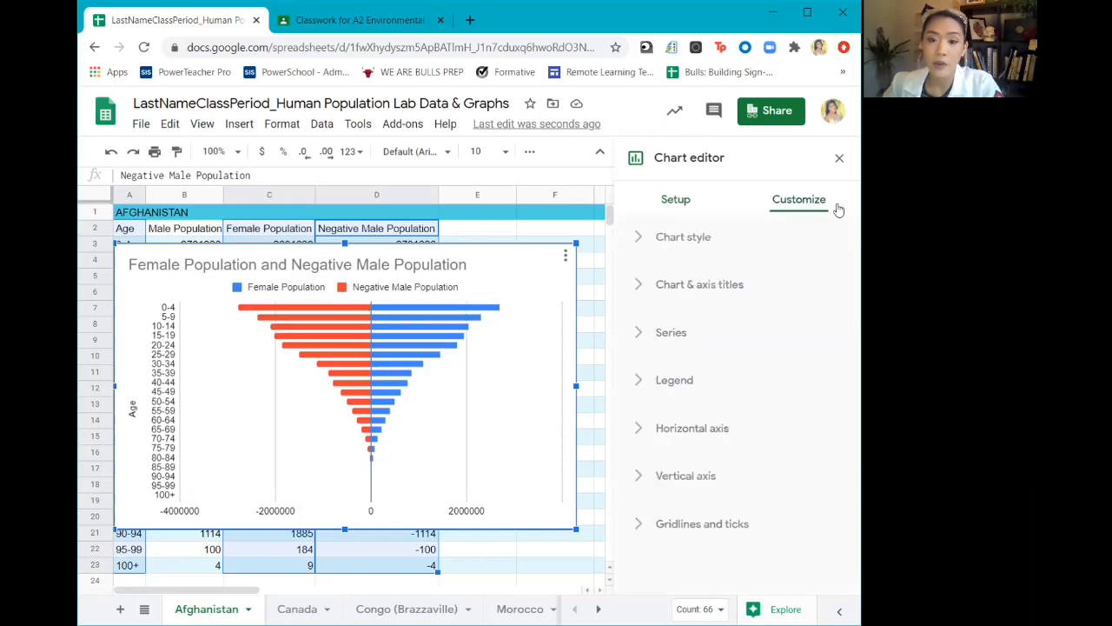
pyautogui.click(713, 480)
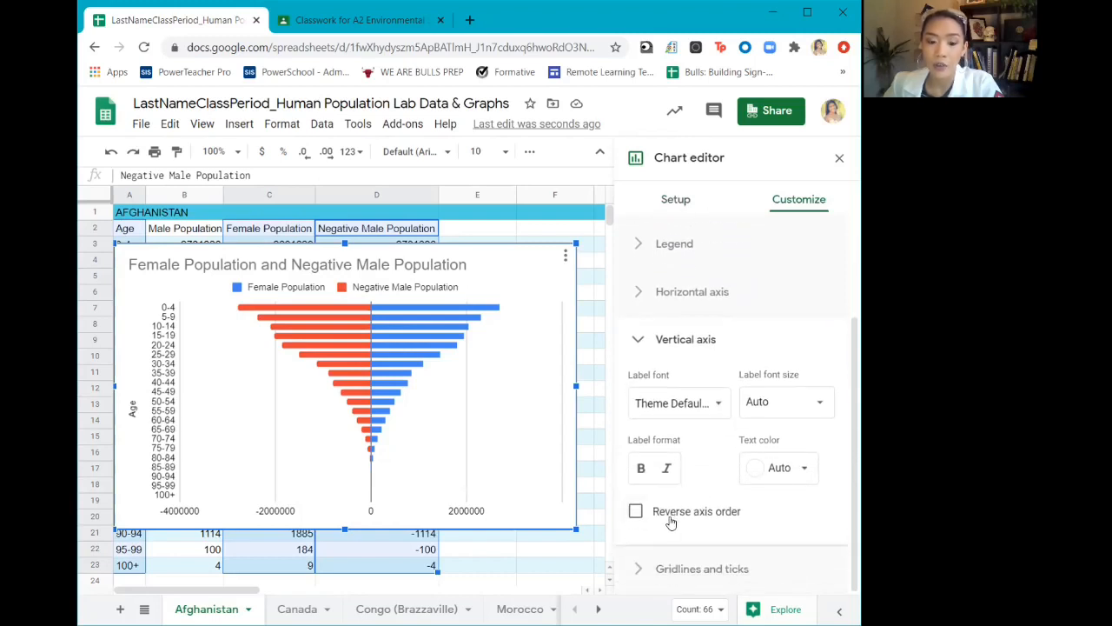
pyautogui.click(636, 514)
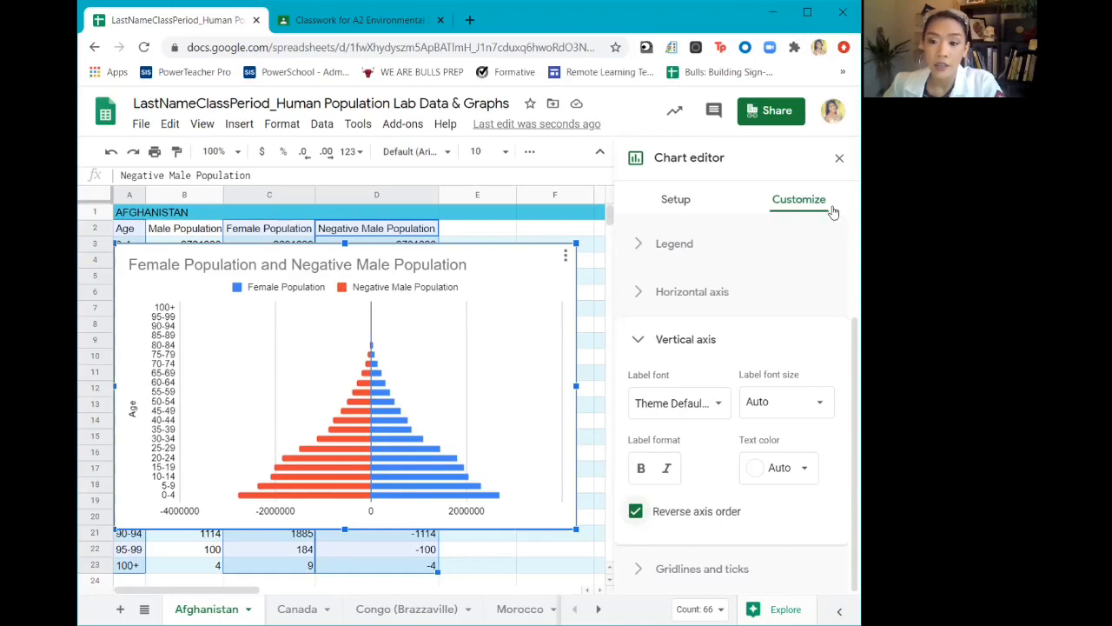
# Set the chart's horizontal axis title to "Population size (Male on Left, Female on Right)"
pyautogui.scroll(3, 762, 352)
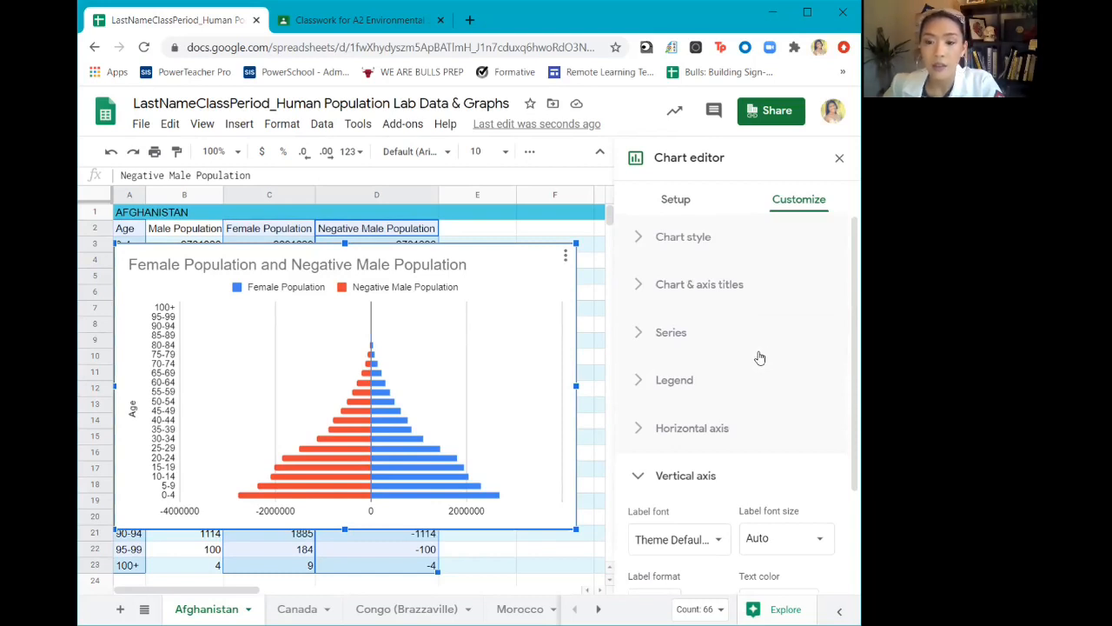
pyautogui.click(734, 288)
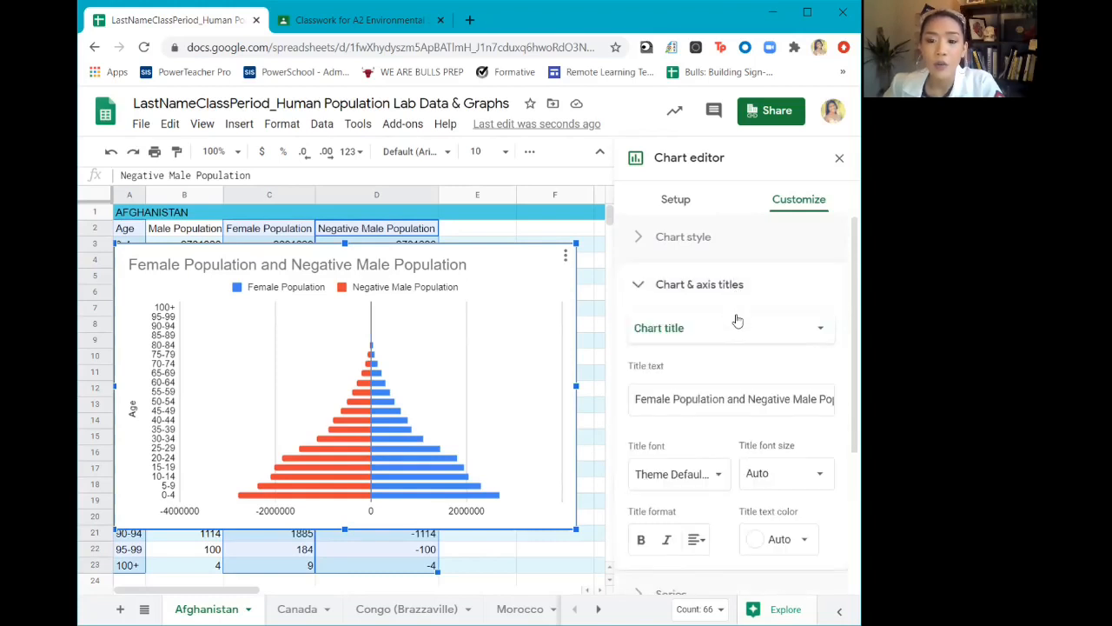
pyautogui.click(791, 337)
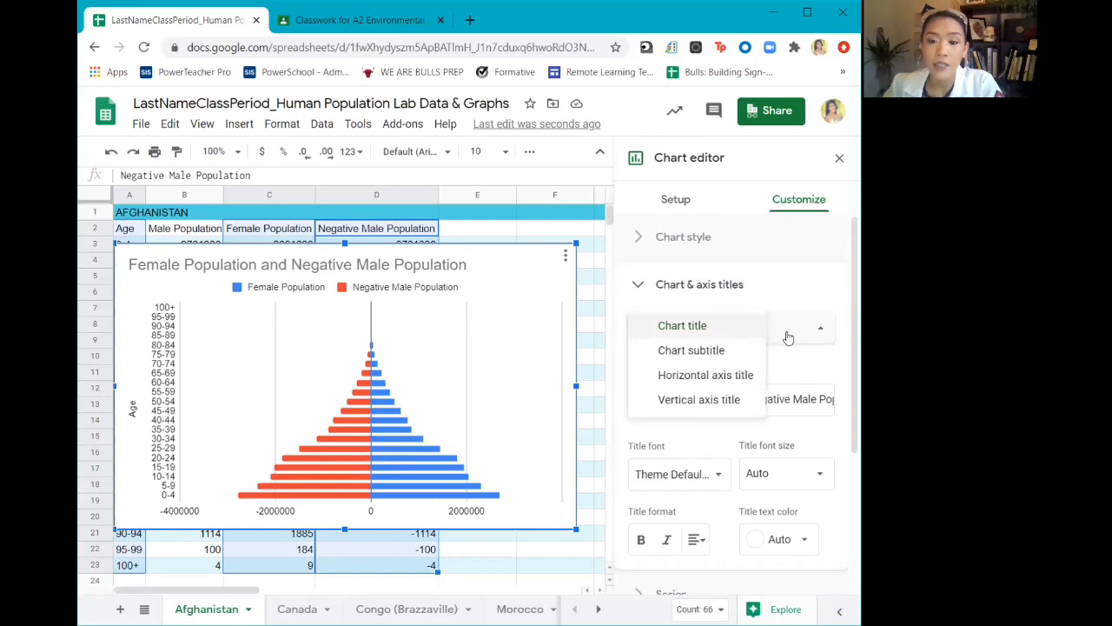
pyautogui.click(739, 380)
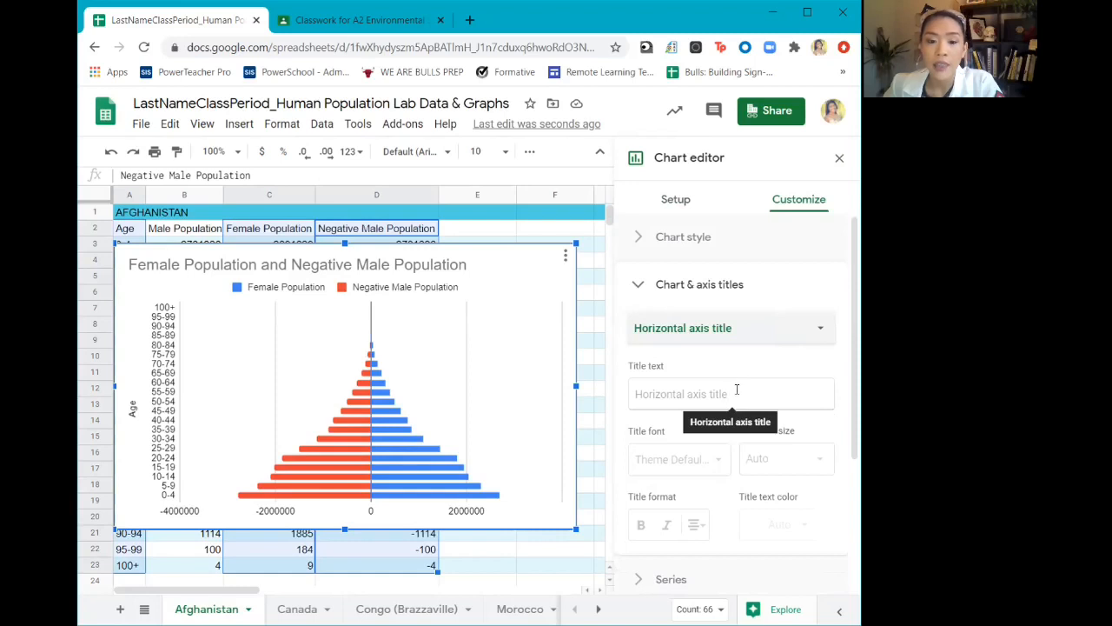
pyautogui.click(738, 393)
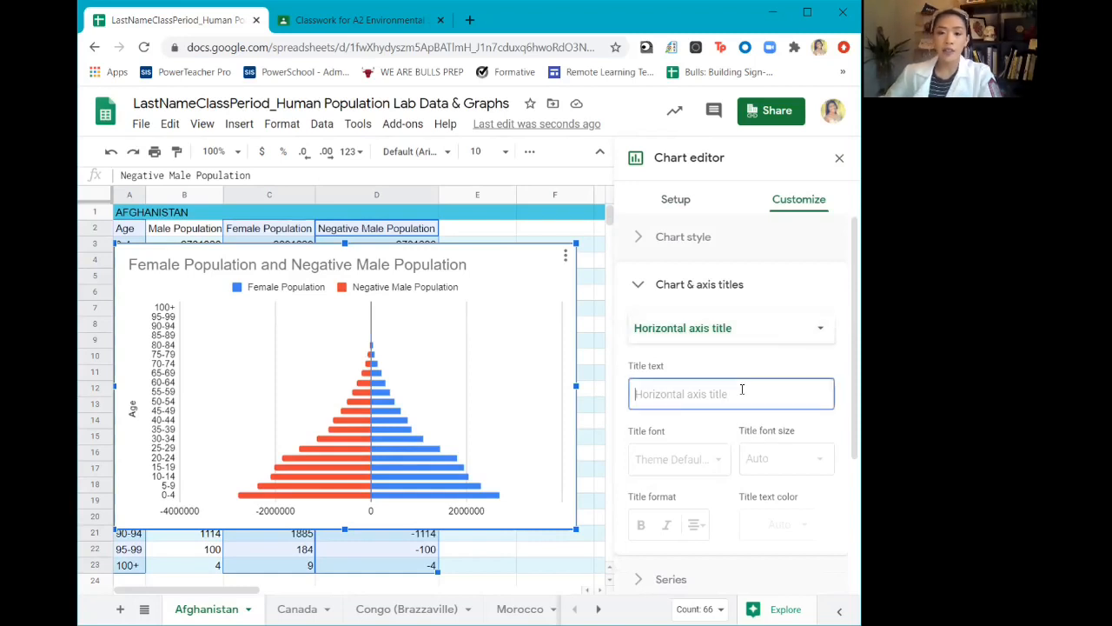
pyautogui.write('Population ')
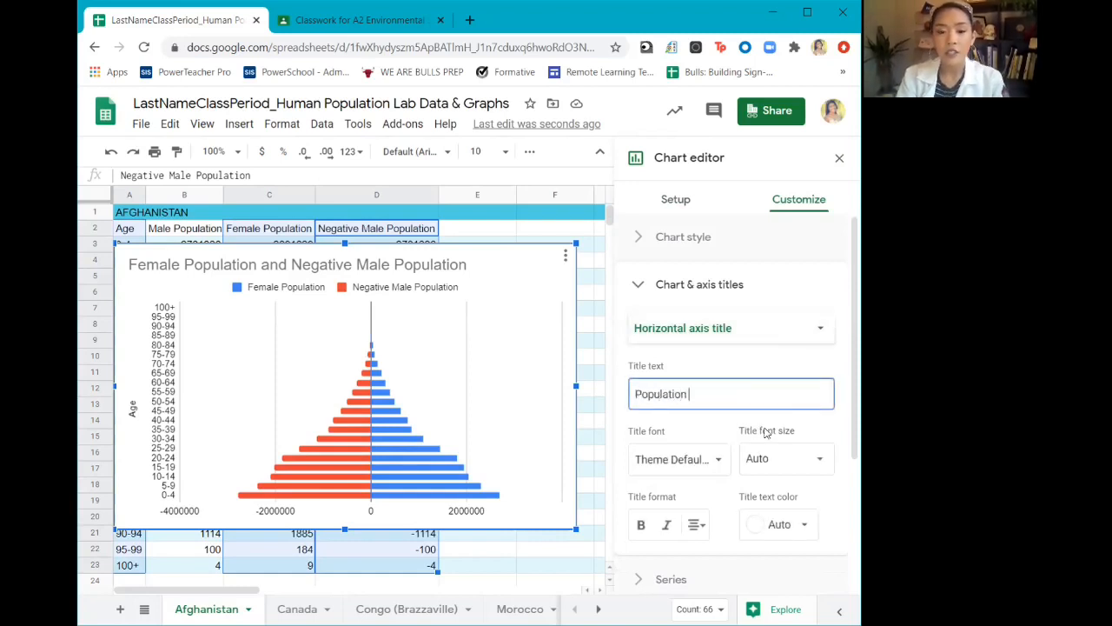
pyautogui.write('size (')
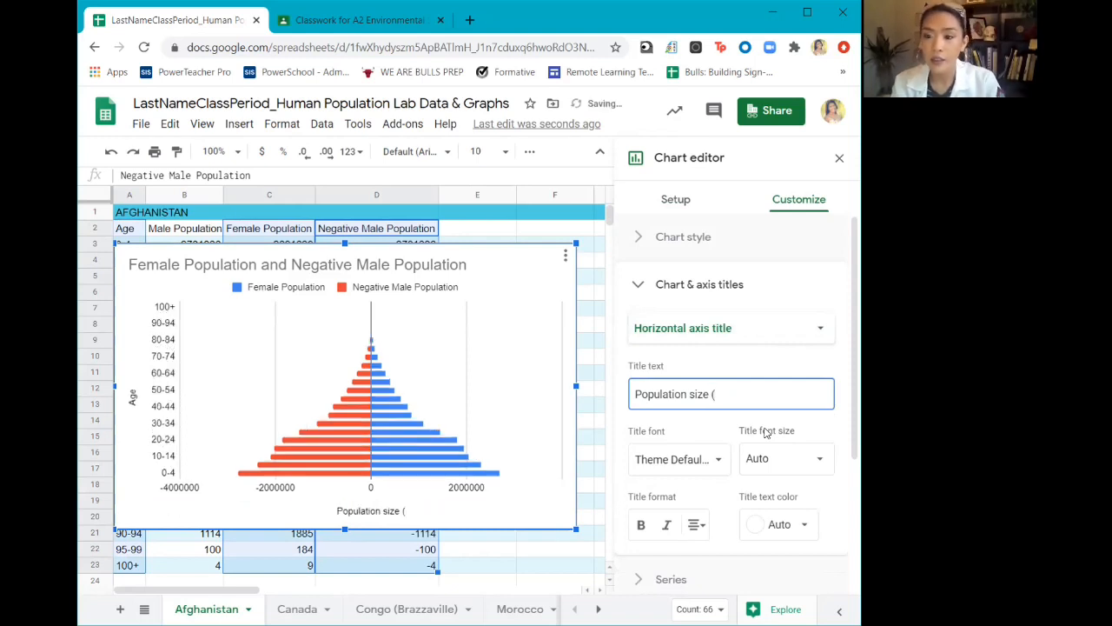
pyautogui.write('Male on ')
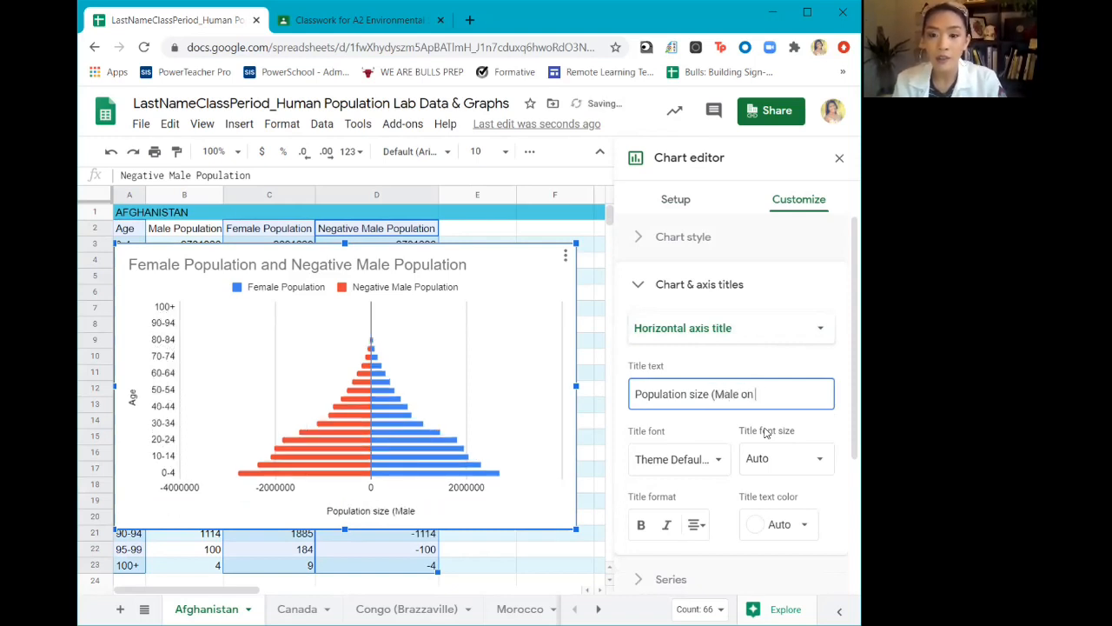
pyautogui.write('Left, Femal')
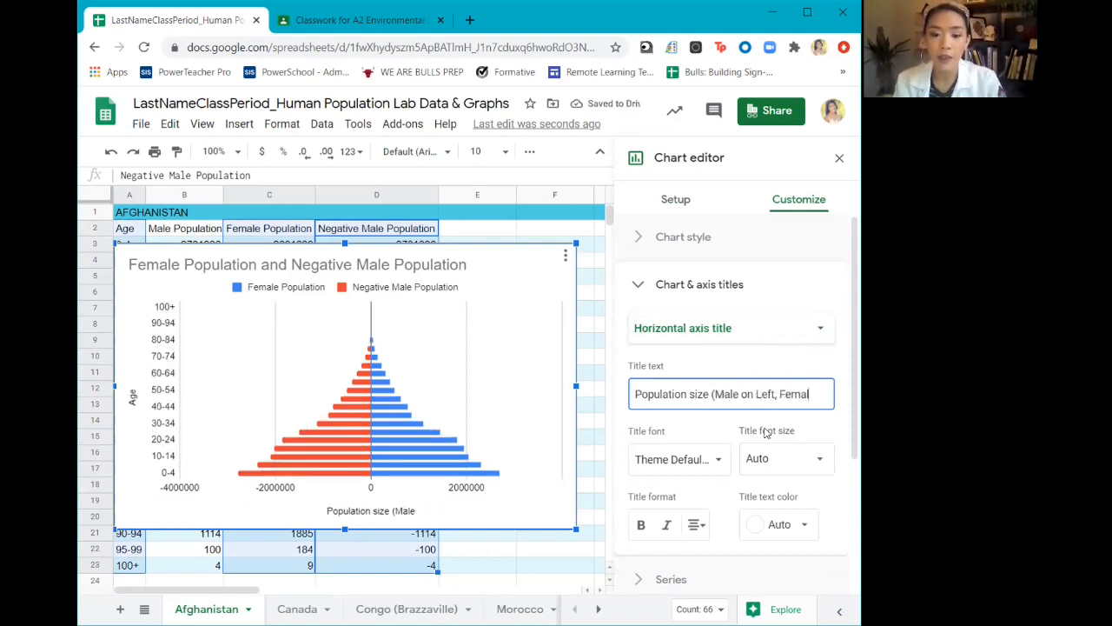
pyautogui.write('e on Right)')
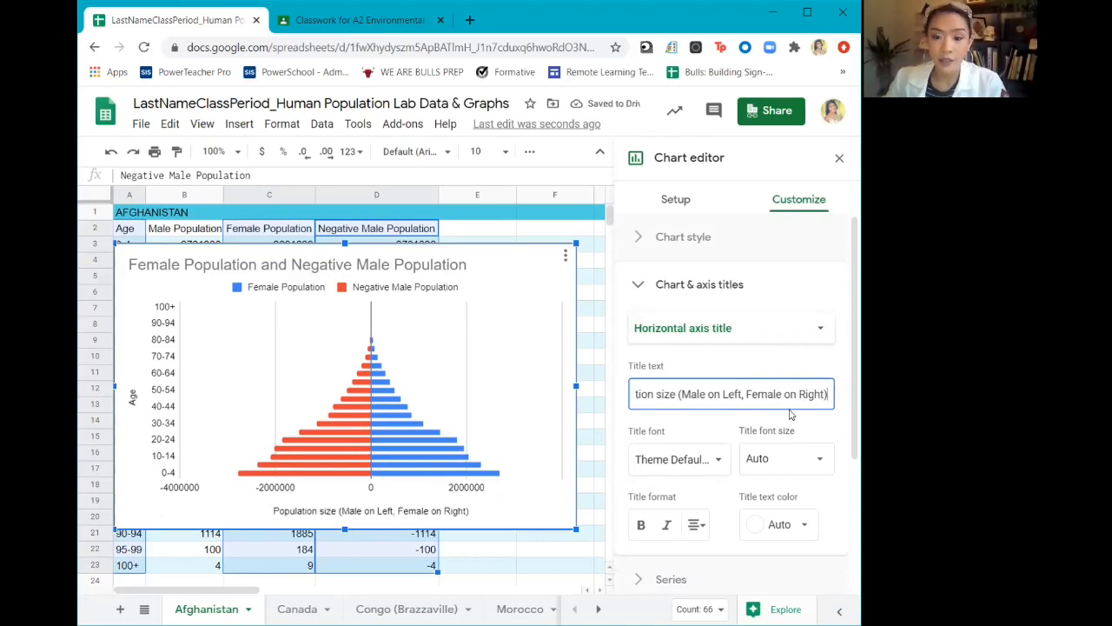
pyautogui.click(833, 433)
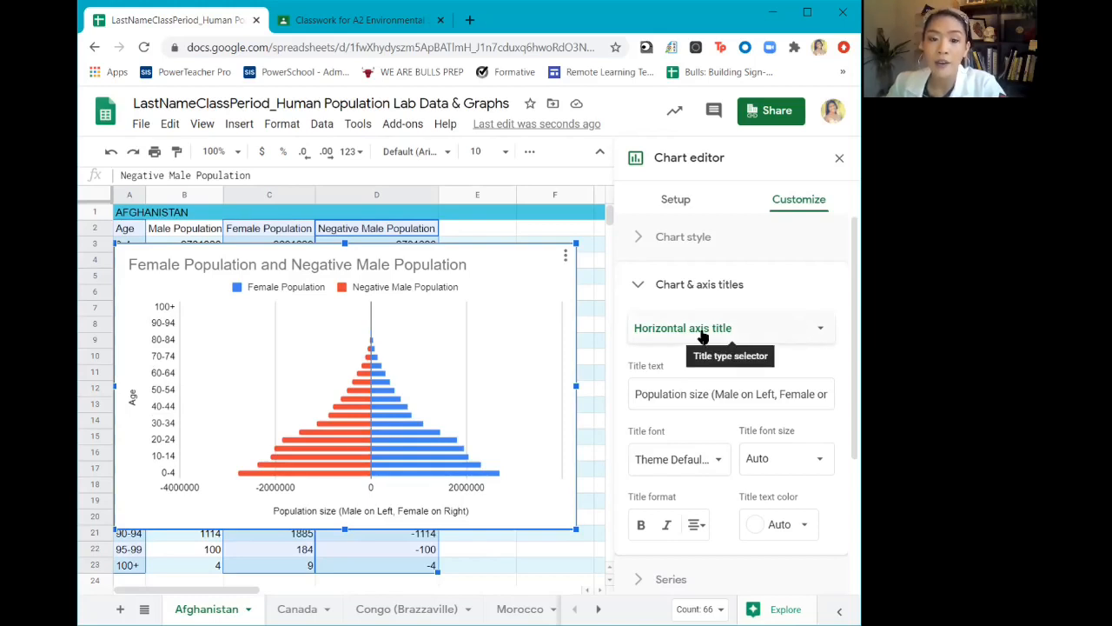
# Set the chart's vertical axis title to "Age groups (5-year increments)"
pyautogui.click(759, 332)
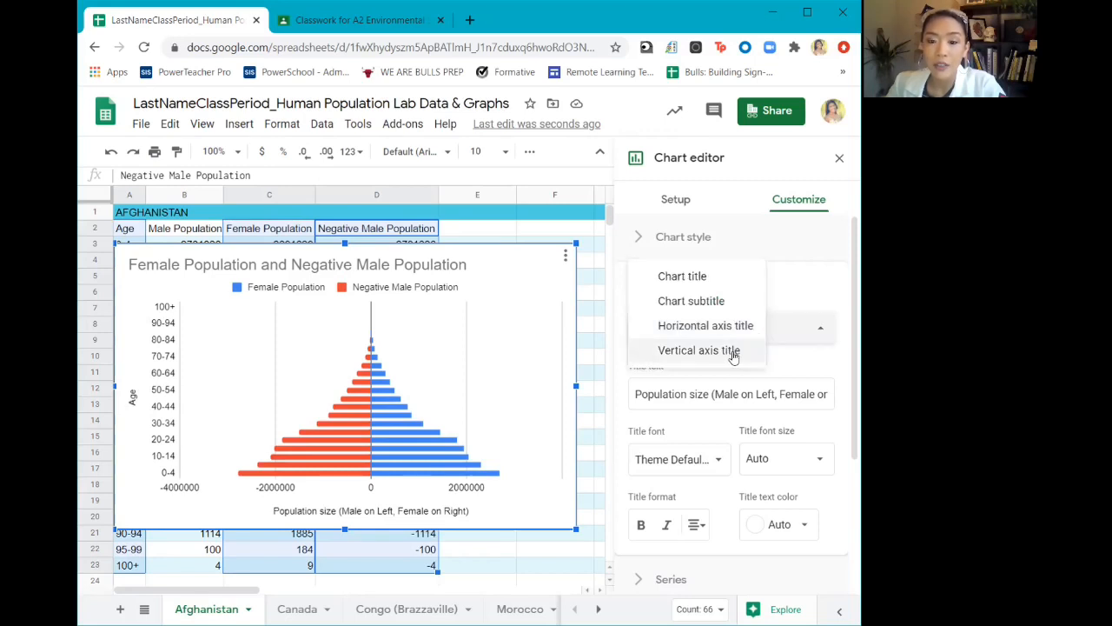
pyautogui.click(733, 351)
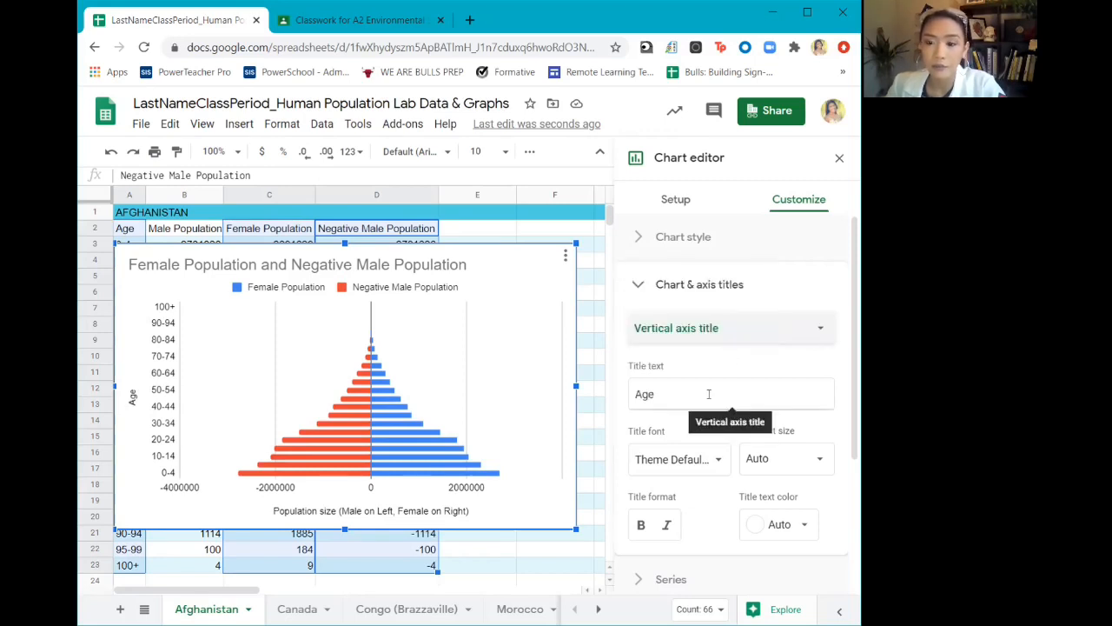
pyautogui.click(709, 394)
pyautogui.write('ge')
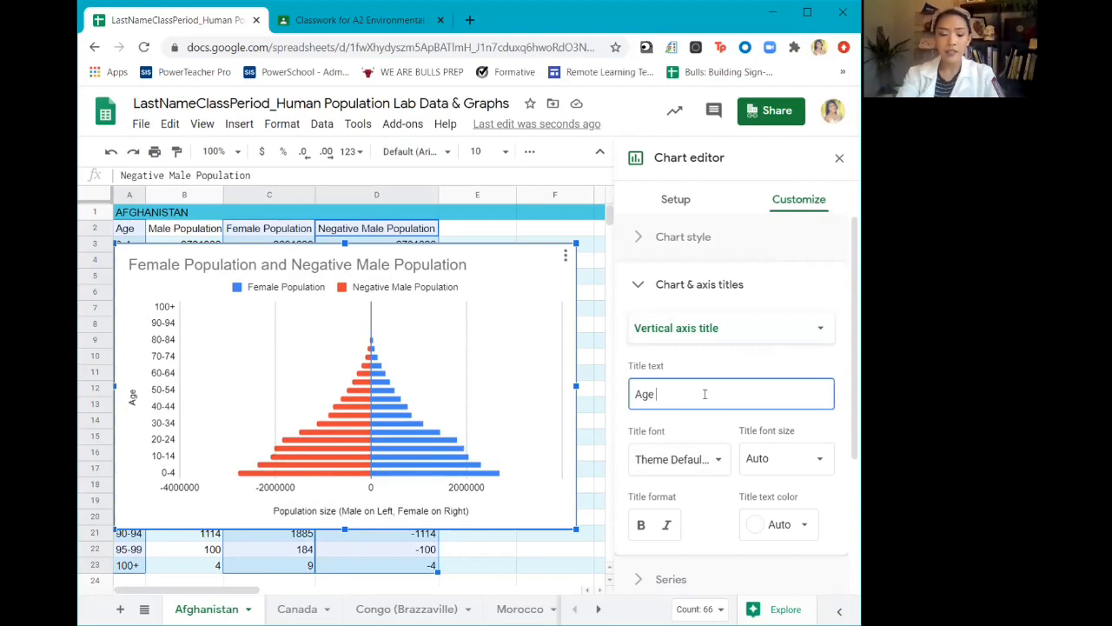
pyautogui.write('groups (')
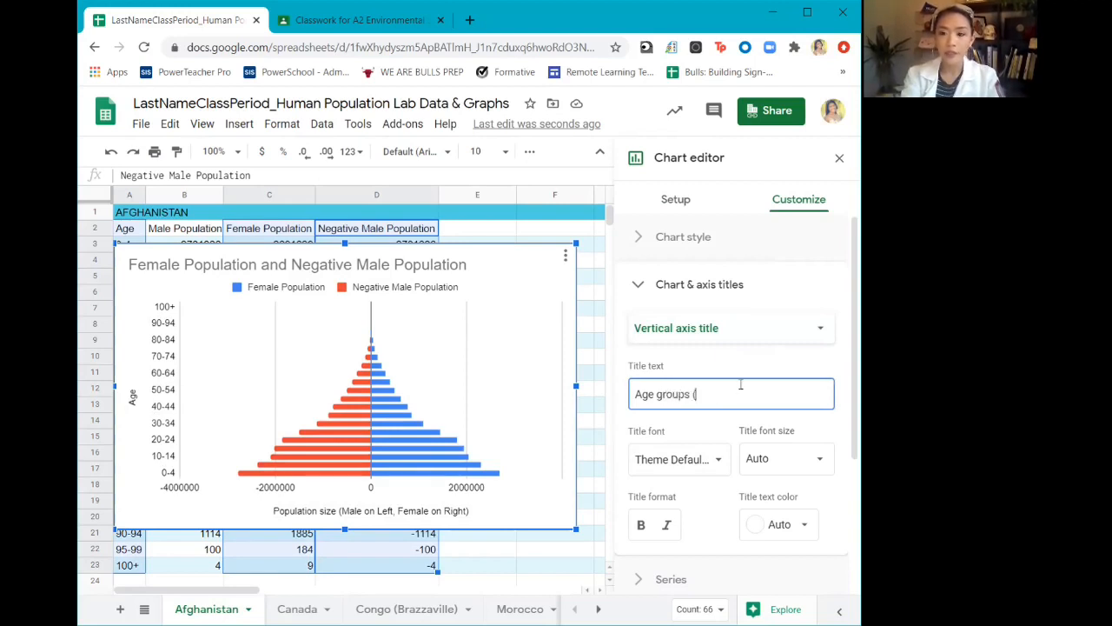
pyautogui.write('5-year i')
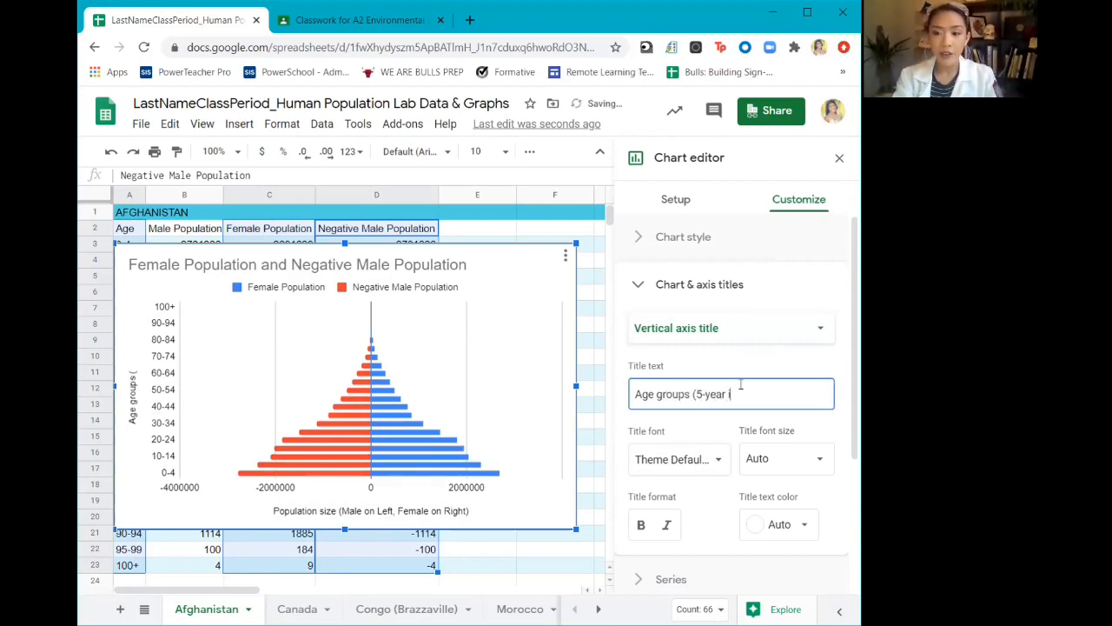
pyautogui.write('ncrements)')
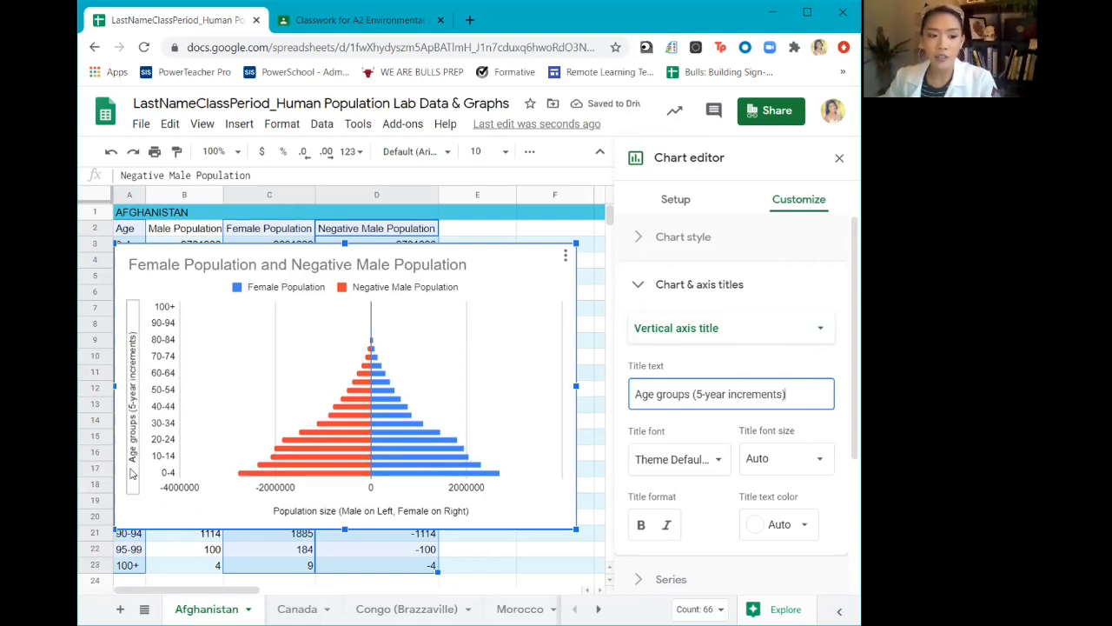
pyautogui.doubleClick(135, 379)
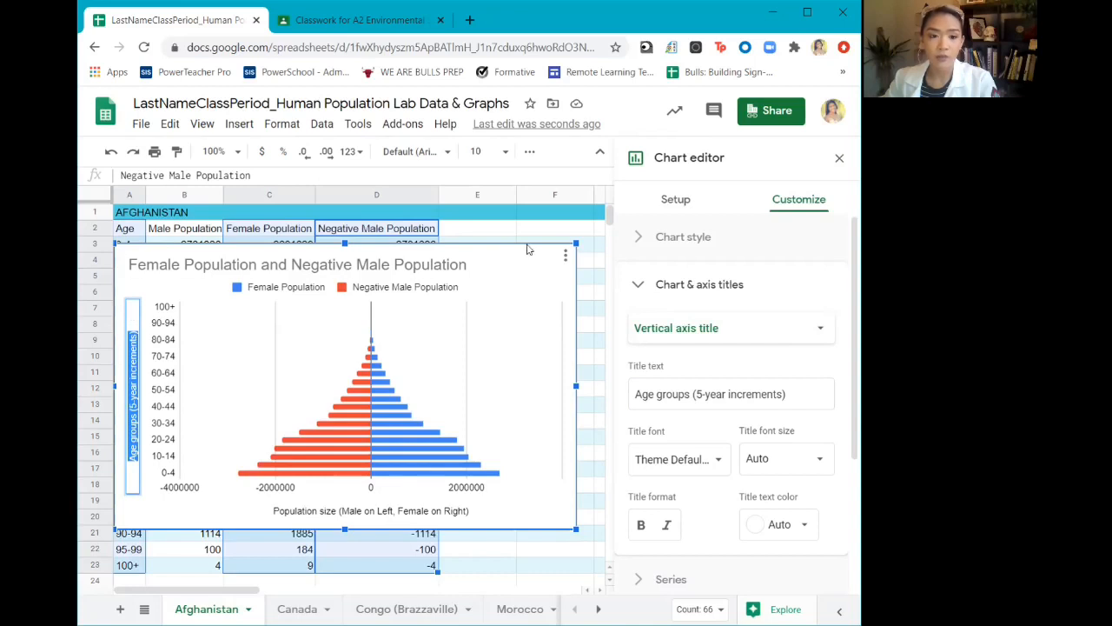
pyautogui.click(565, 292)
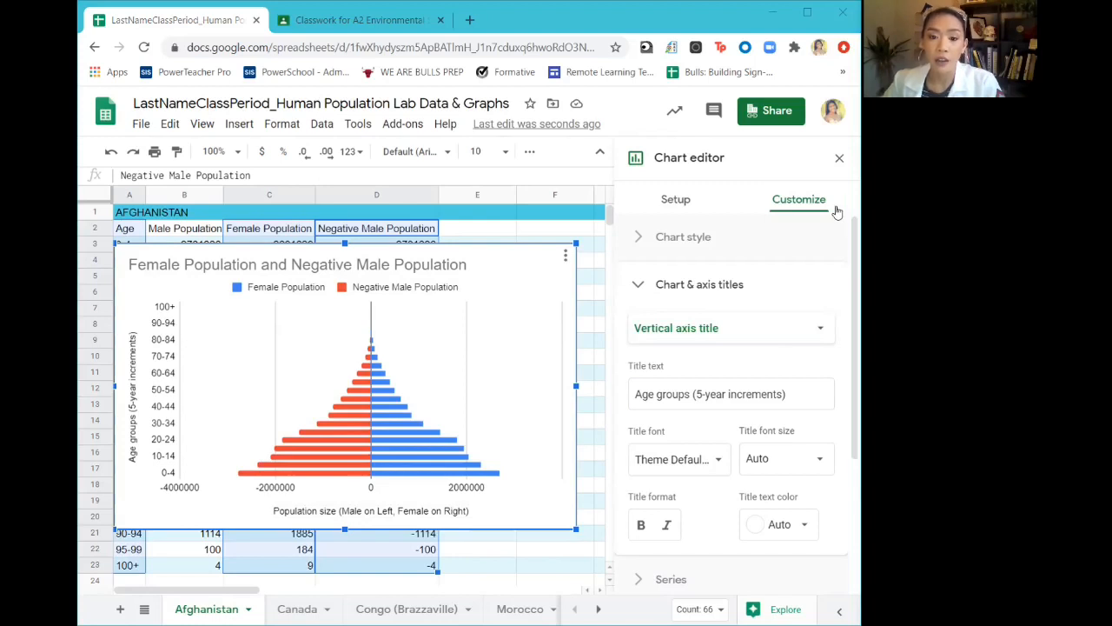
# Replace the chart title with "Afghanistan Population (2018)"
pyautogui.click(752, 338)
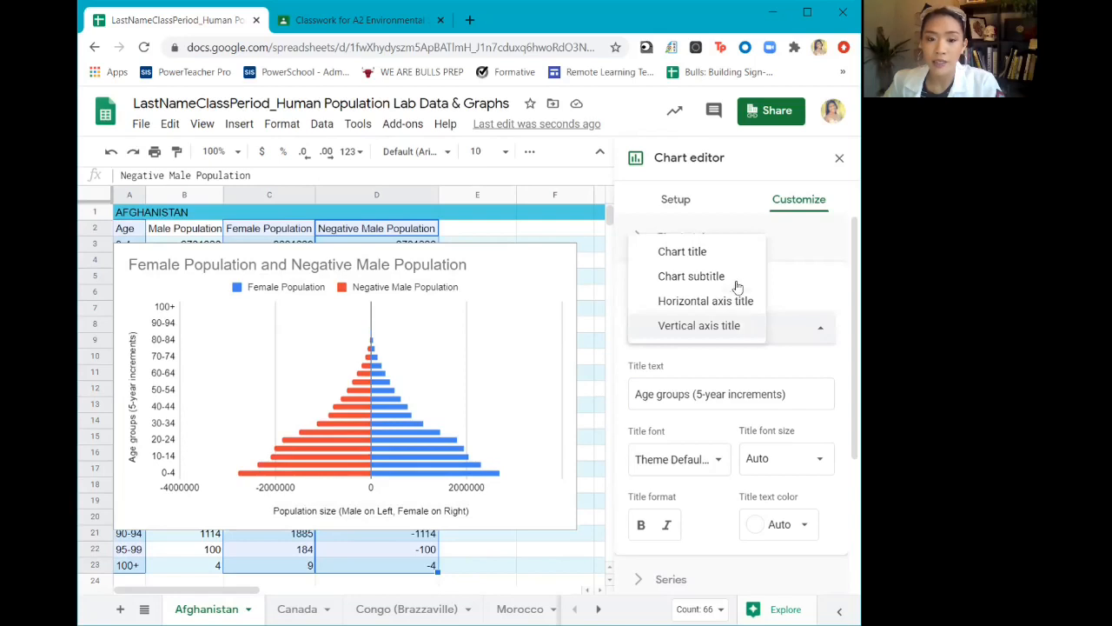
pyautogui.click(705, 252)
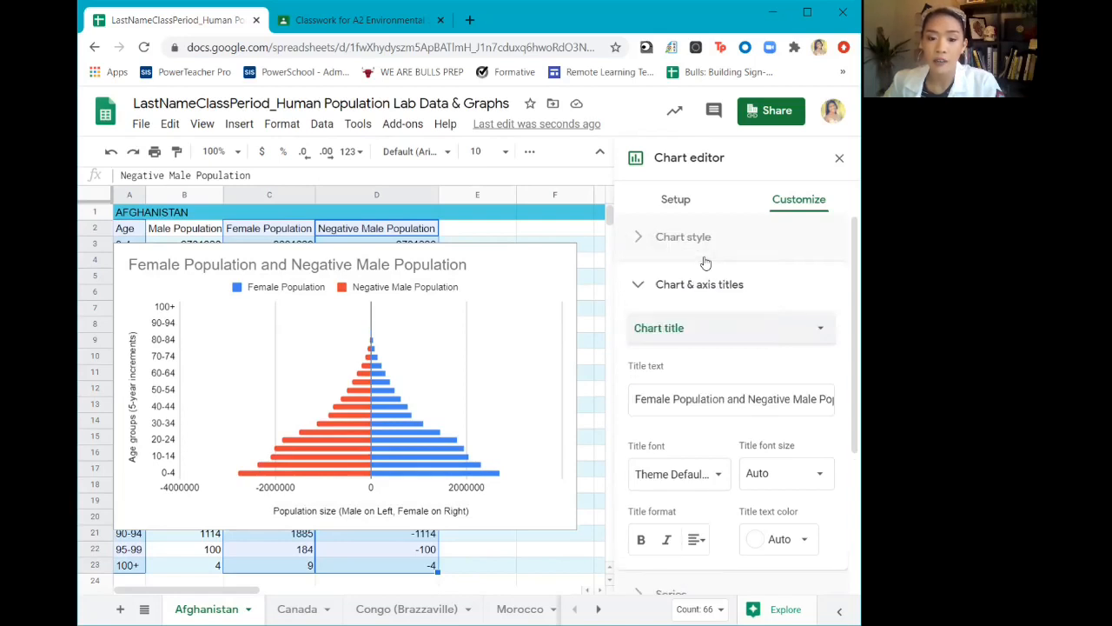
pyautogui.click(673, 401)
pyautogui.tripleClick(686, 398)
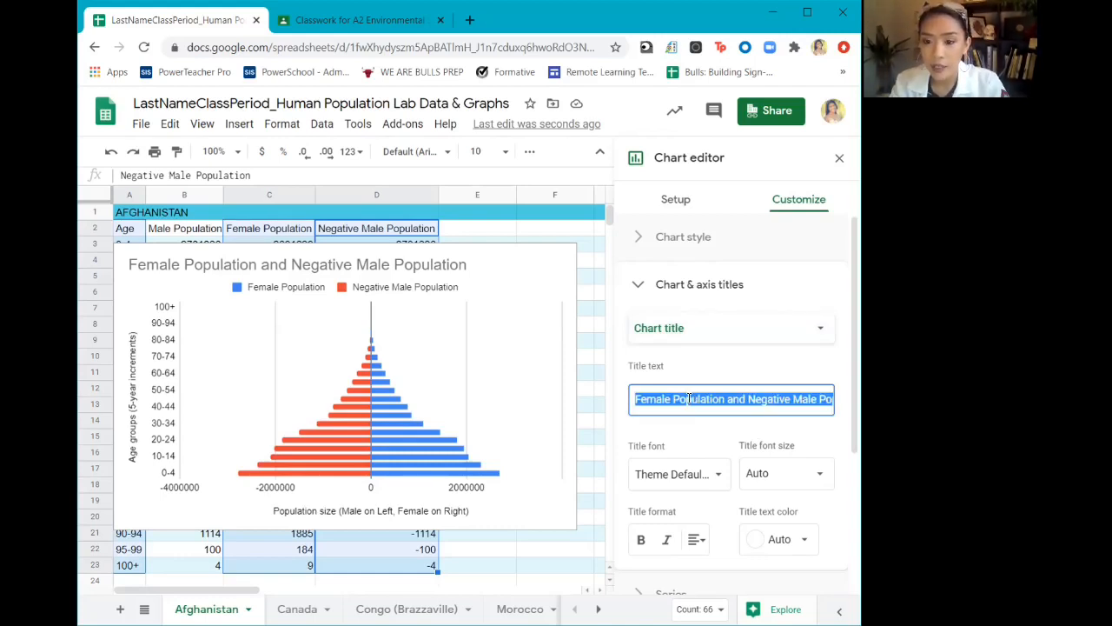
pyautogui.press('BackSpace')
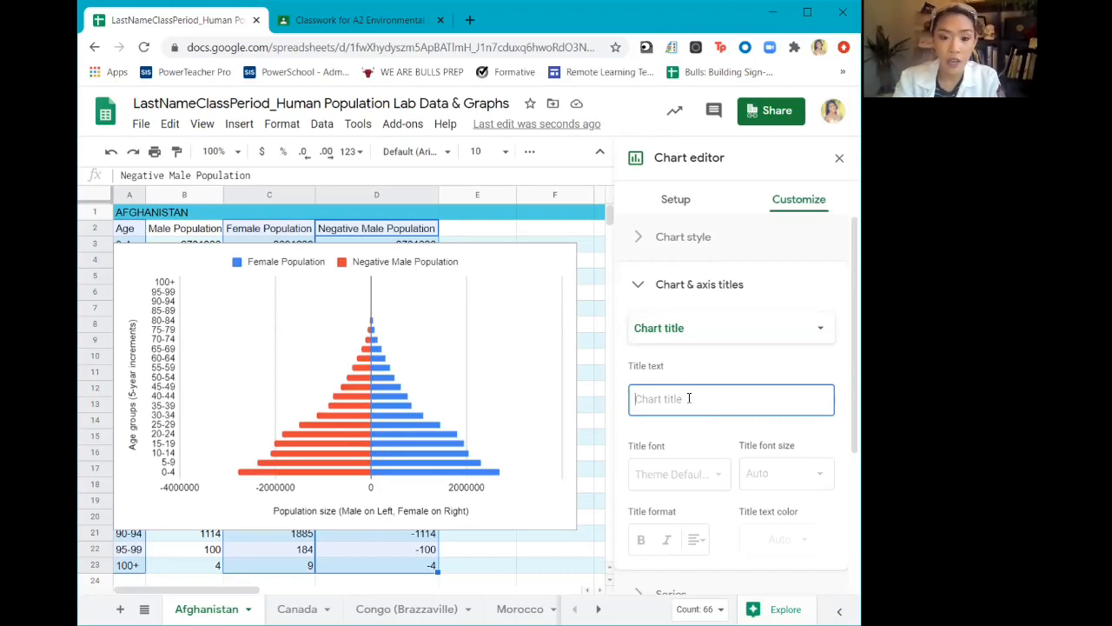
pyautogui.write('Af')
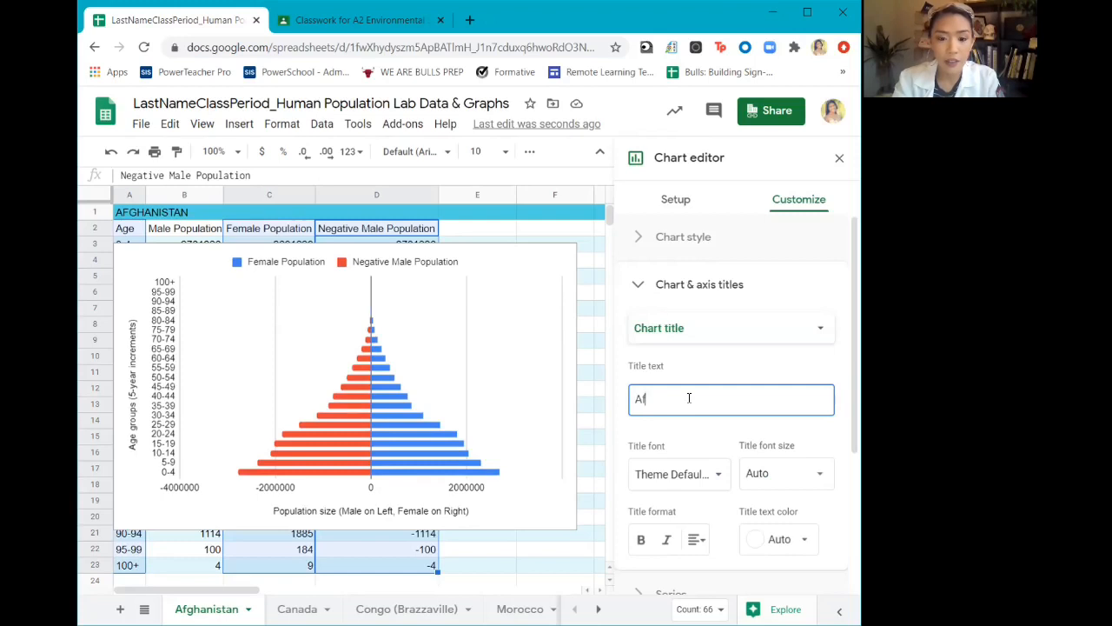
pyautogui.write('ghanistan P')
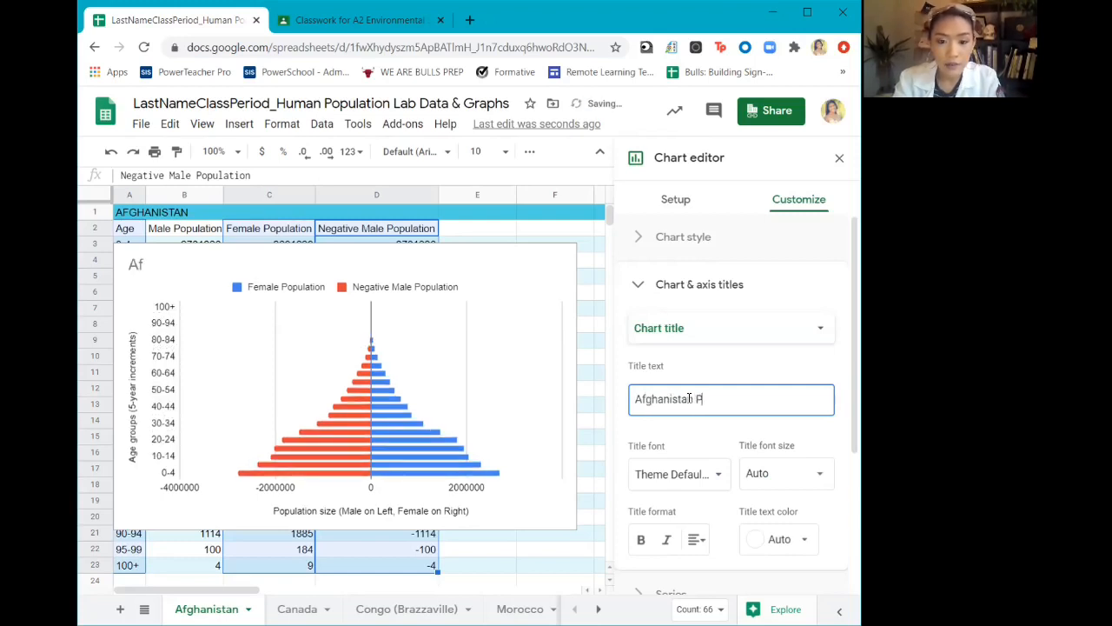
pyautogui.write('opulation')
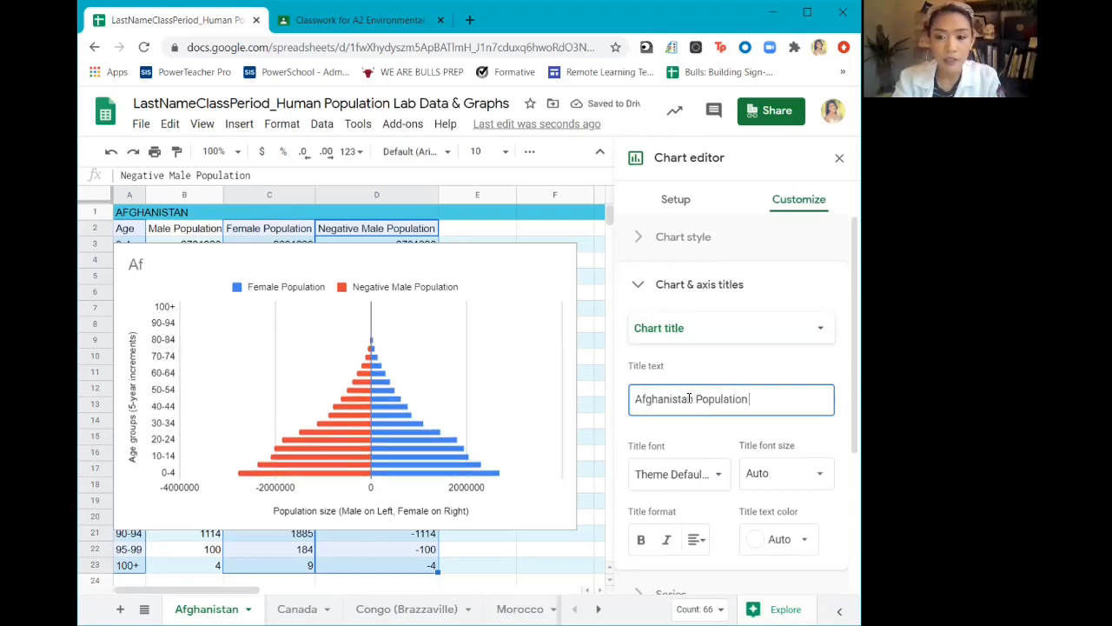
pyautogui.write(' (2018)')
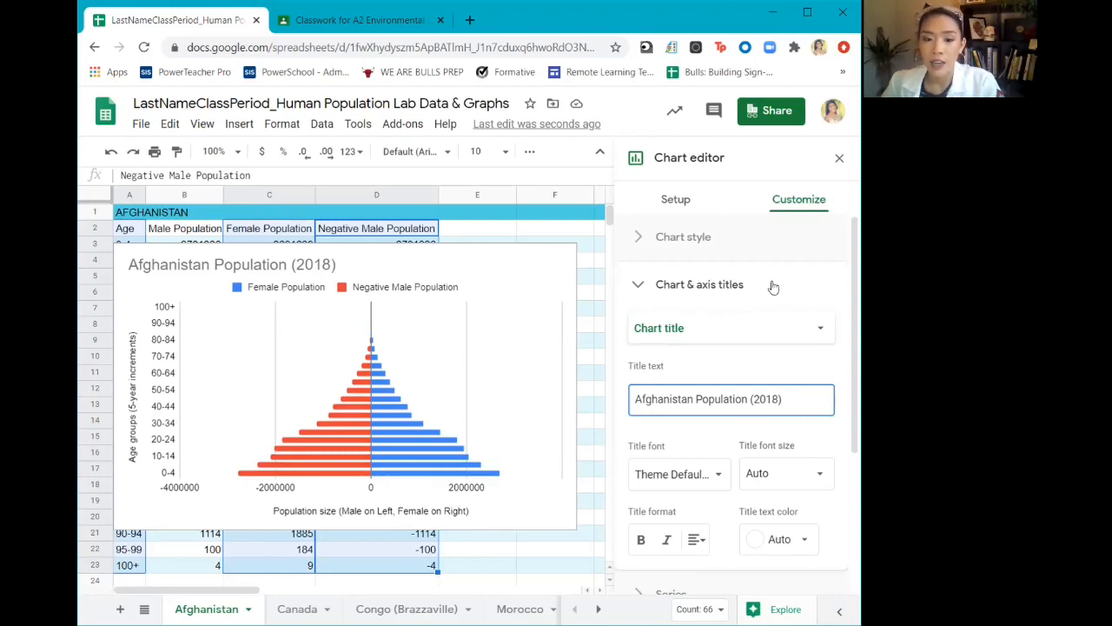
pyautogui.click(696, 285)
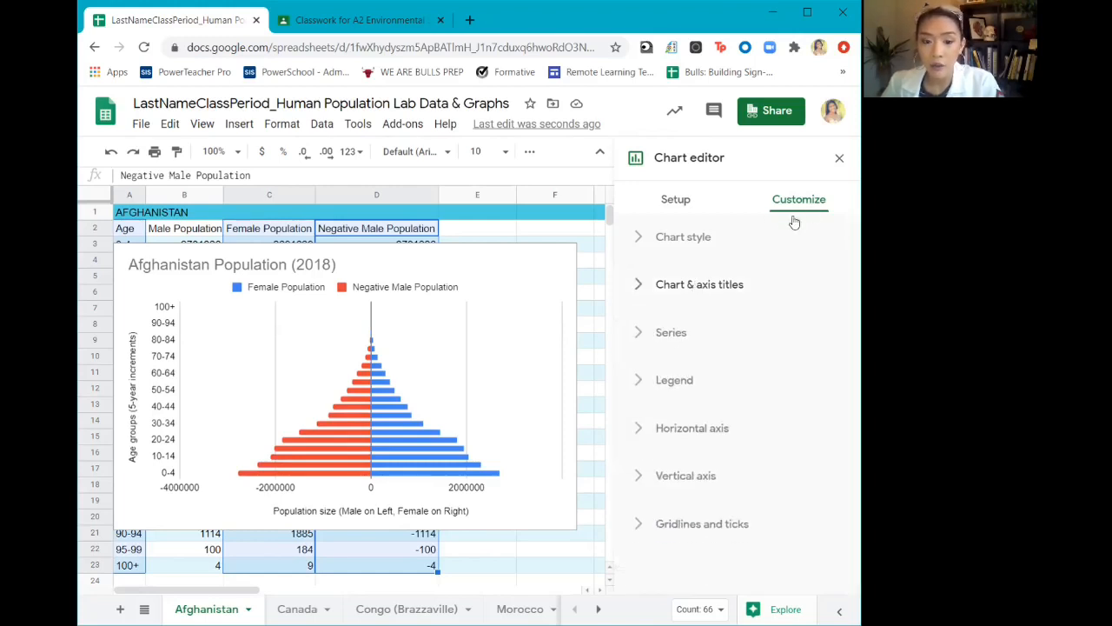
# Set the chart's legend position to None and move the chart slightly down to uncover the first data rows
pyautogui.click(673, 381)
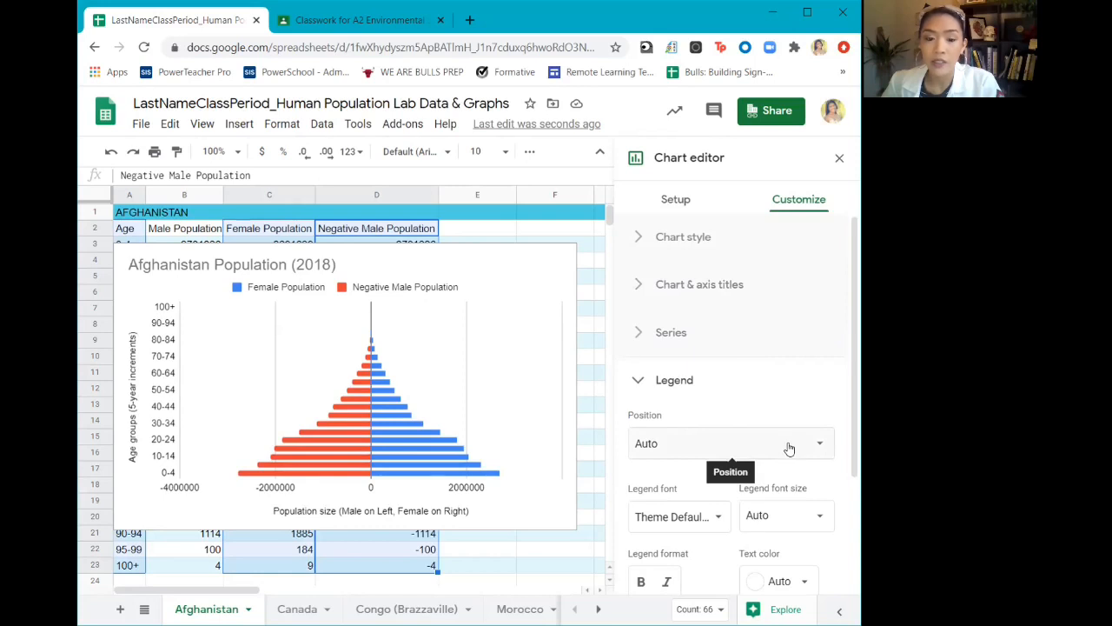
pyautogui.click(756, 447)
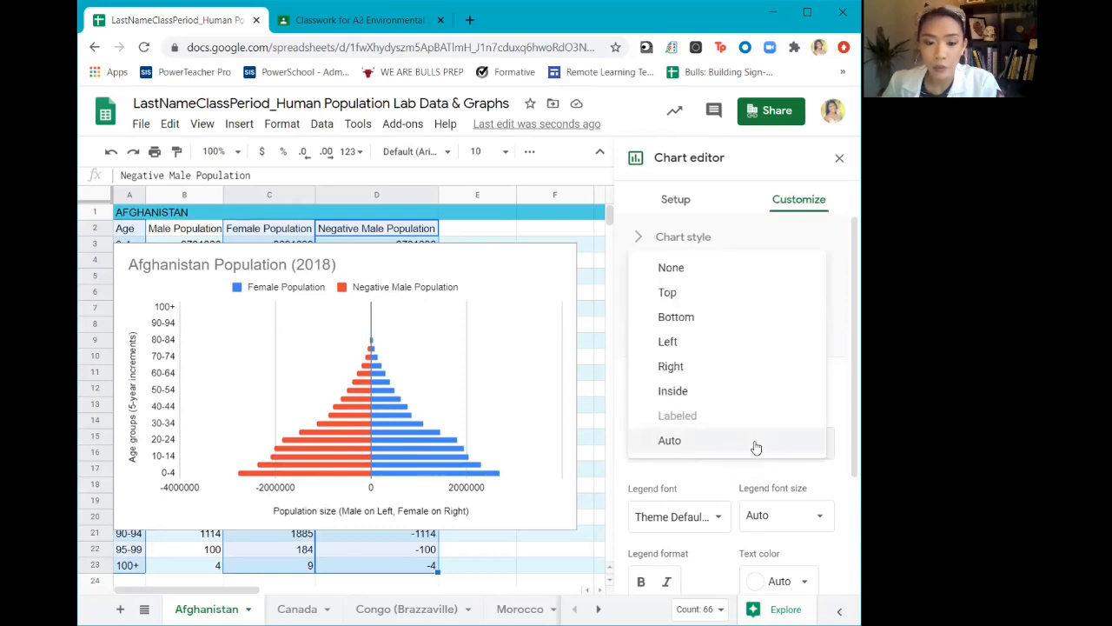
pyautogui.click(747, 271)
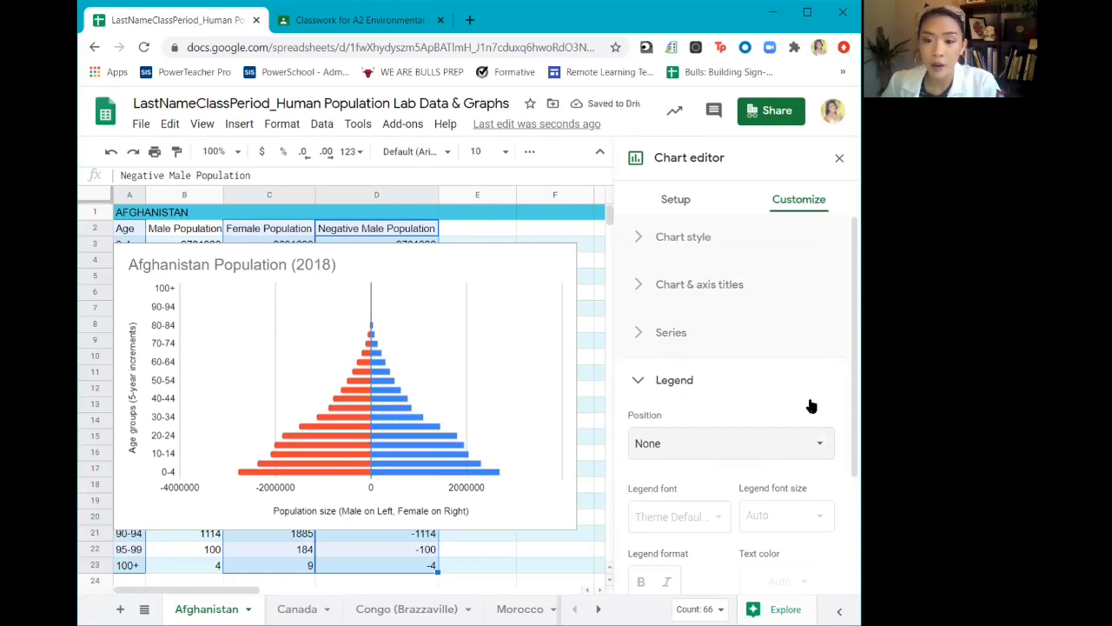
pyautogui.click(705, 384)
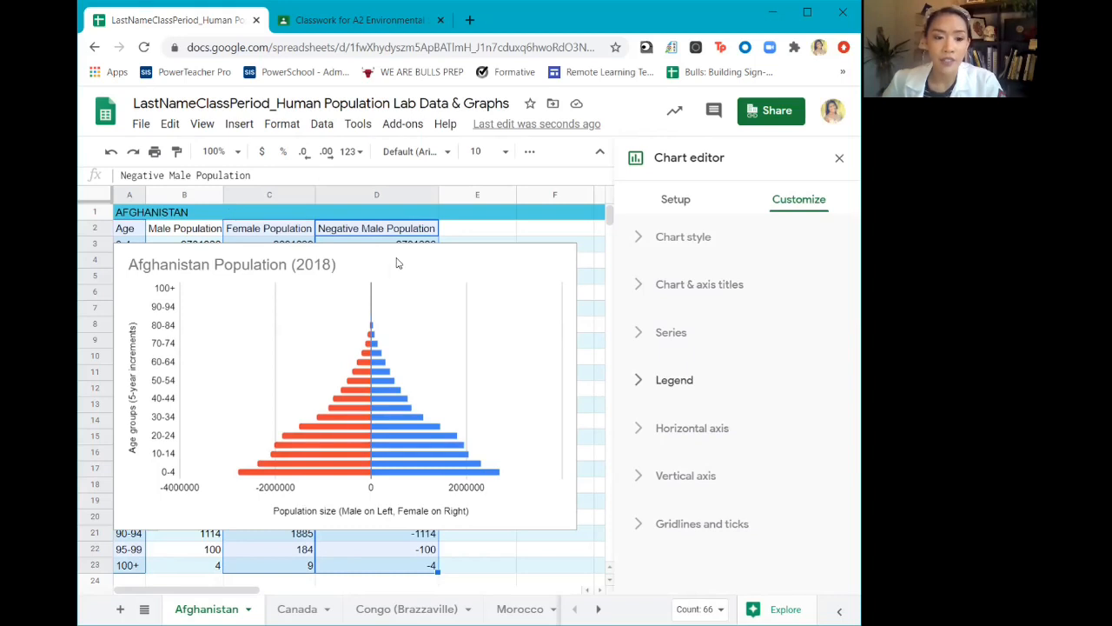
pyautogui.click(459, 264)
pyautogui.moveTo(460, 264); pyautogui.dragTo(455, 286)
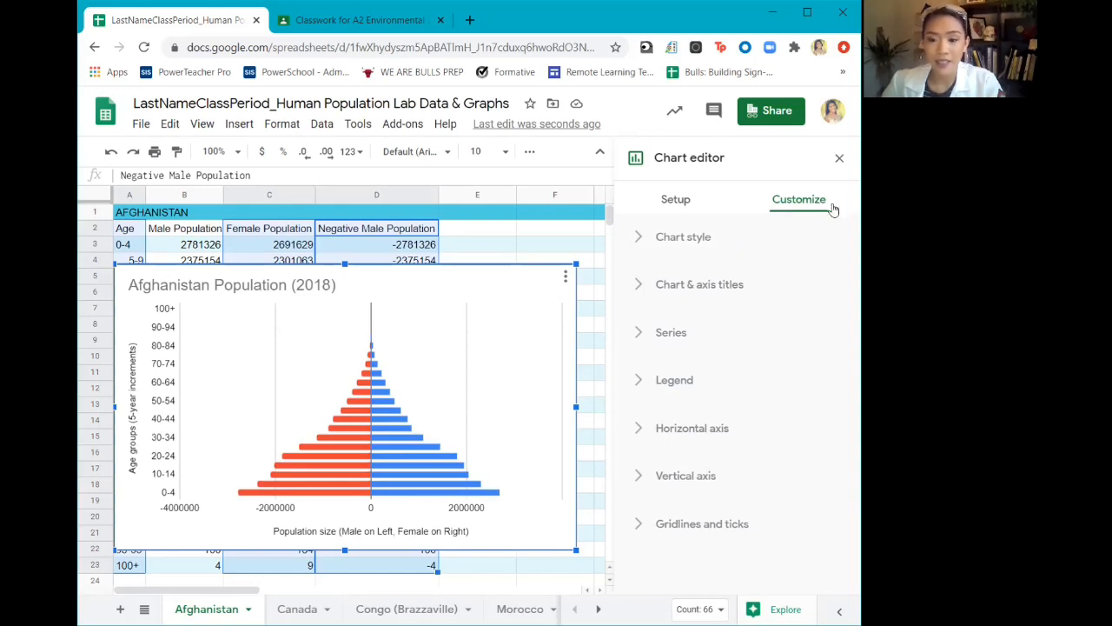
# Set the horizontal axis minimum to 0 and maximum to 3000000, without allowing the bounds to hide data
pyautogui.click(710, 426)
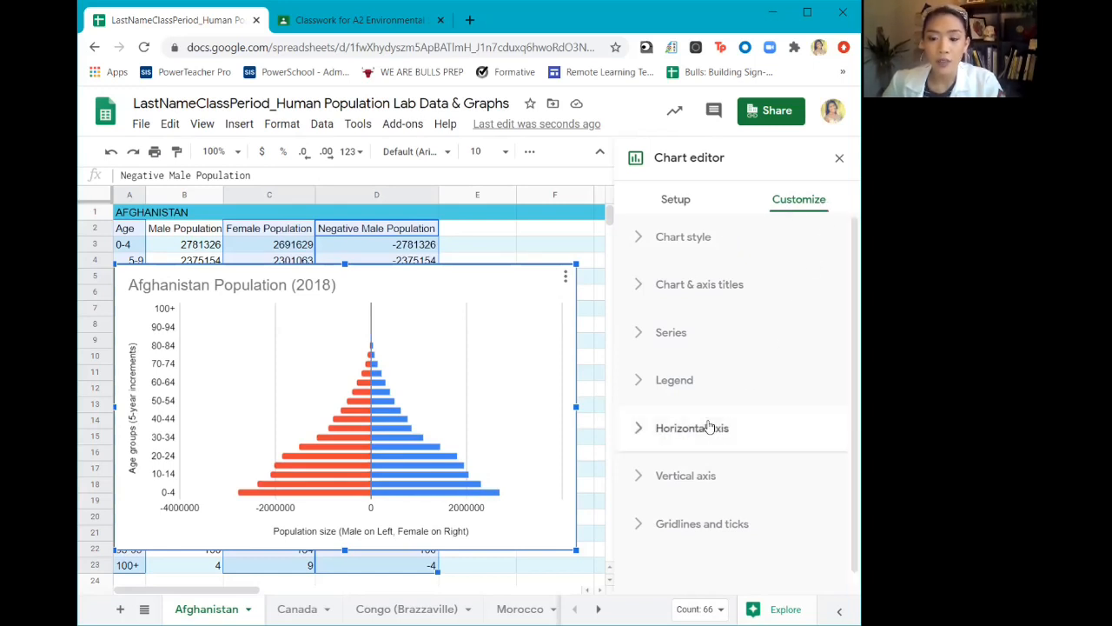
pyautogui.scroll(-3, 745, 351)
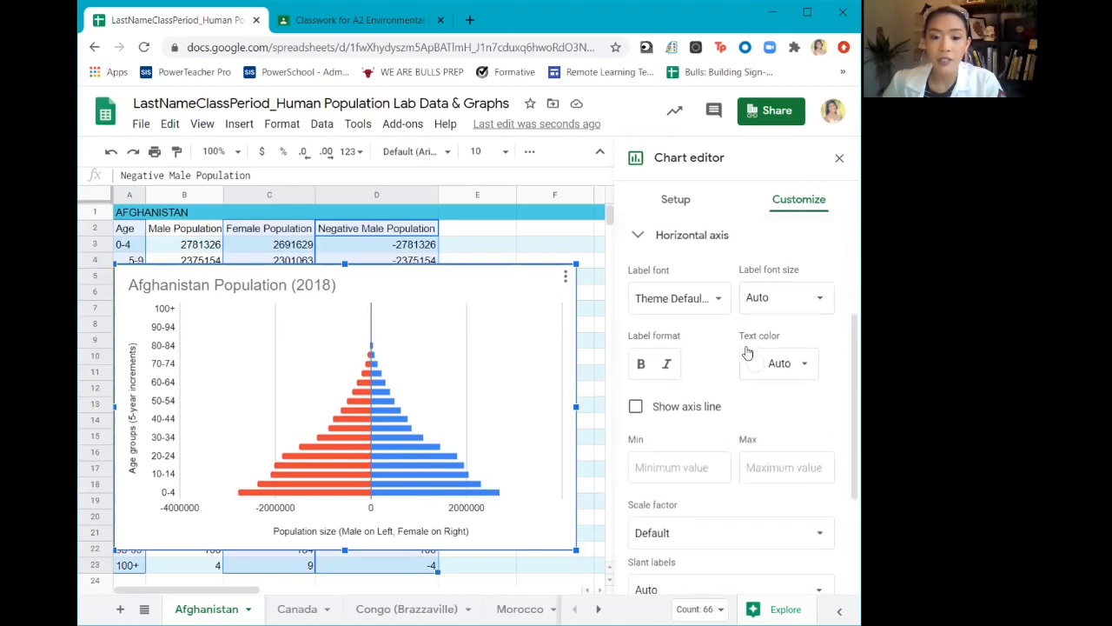
pyautogui.click(683, 456)
pyautogui.write('0')
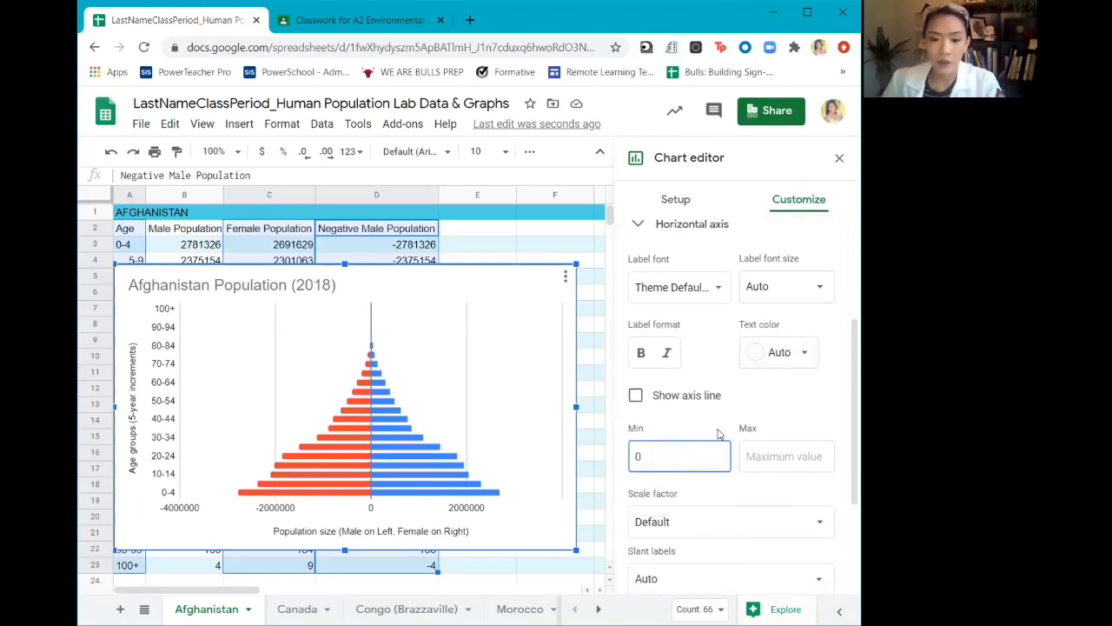
pyautogui.click(783, 456)
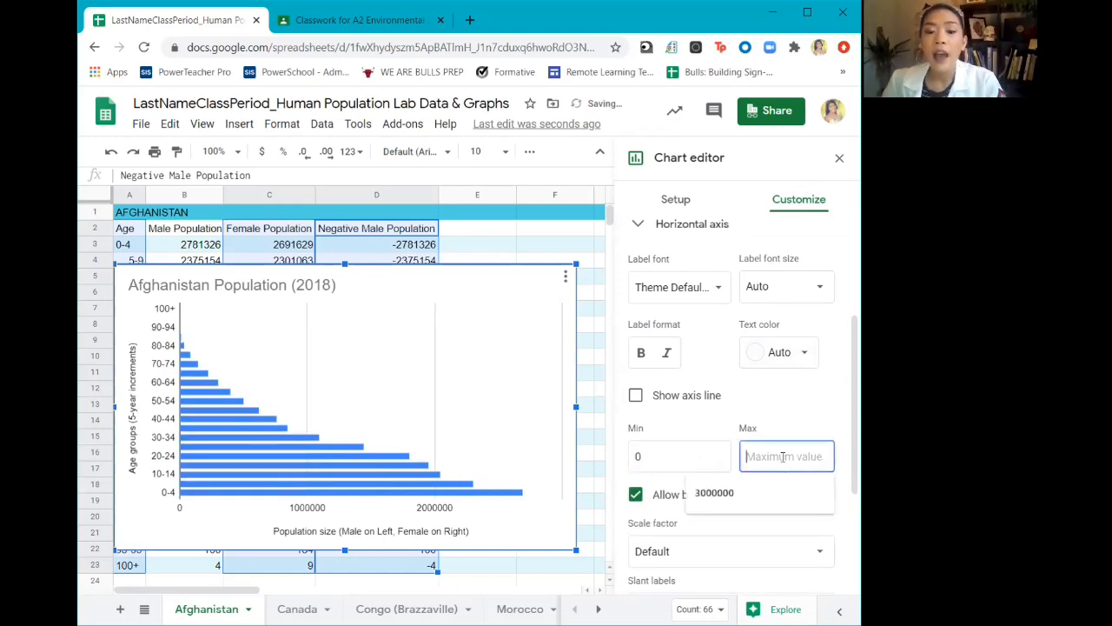
pyautogui.click(754, 495)
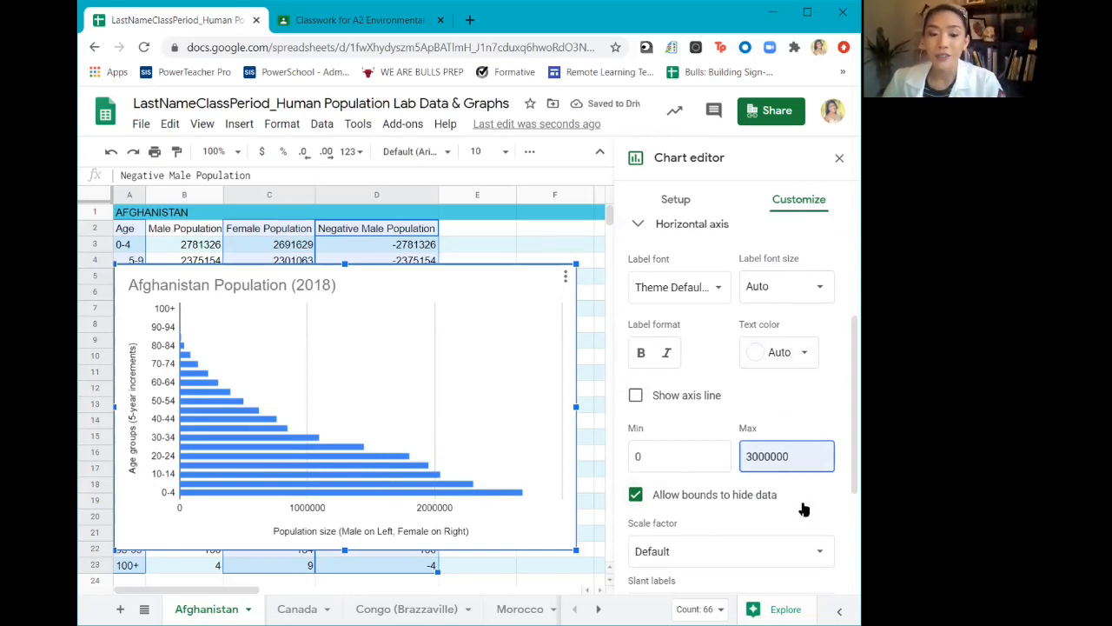
pyautogui.click(636, 494)
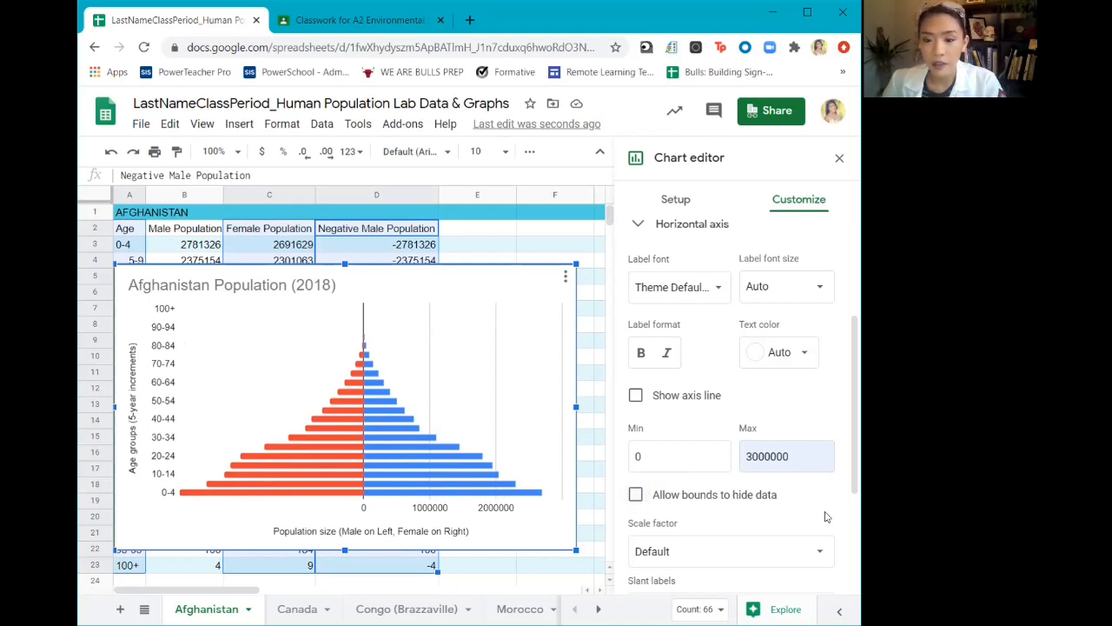
pyautogui.scroll(-3, 823, 517)
pyautogui.scroll(-2, 824, 518)
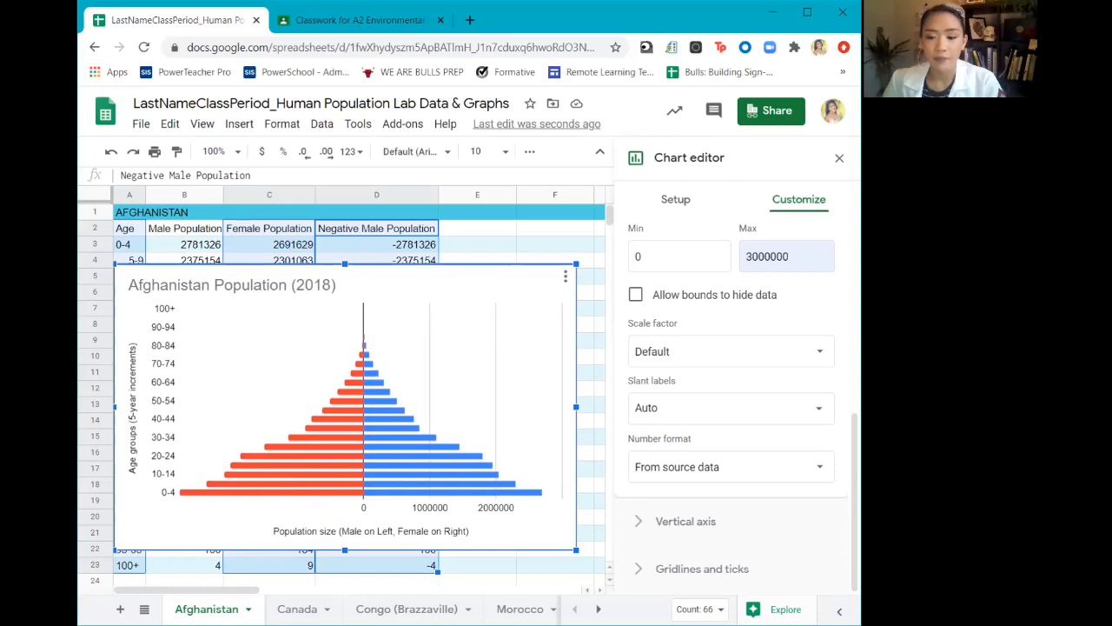
# Close the chart editor and move the population chart beside the data table, clear of columns A to E
pyautogui.click(839, 158)
pyautogui.click(716, 311)
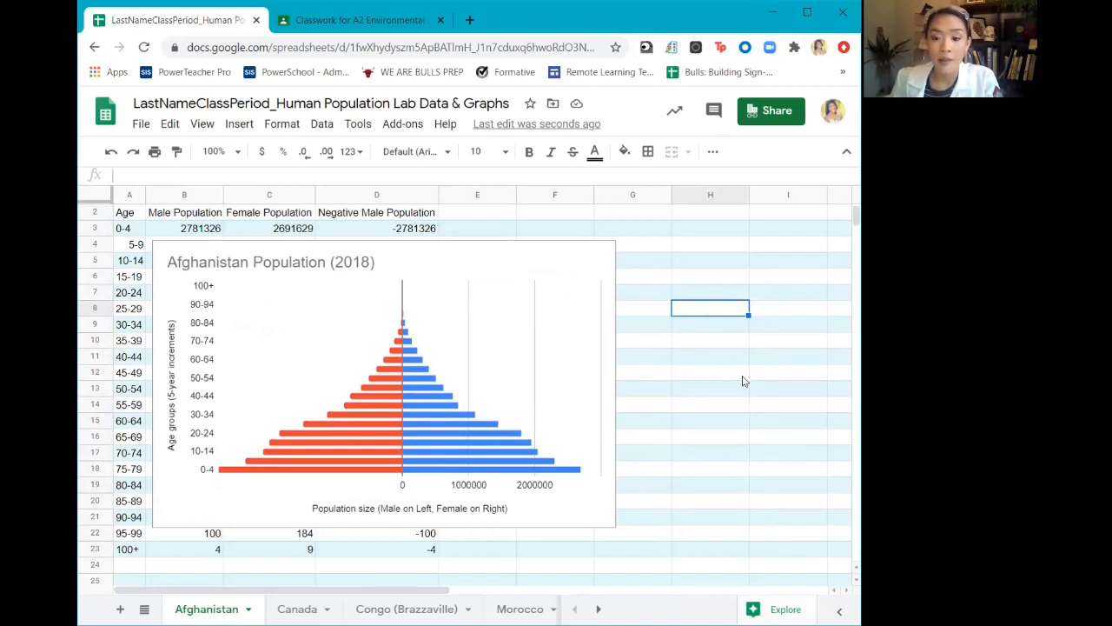
pyautogui.click(305, 328)
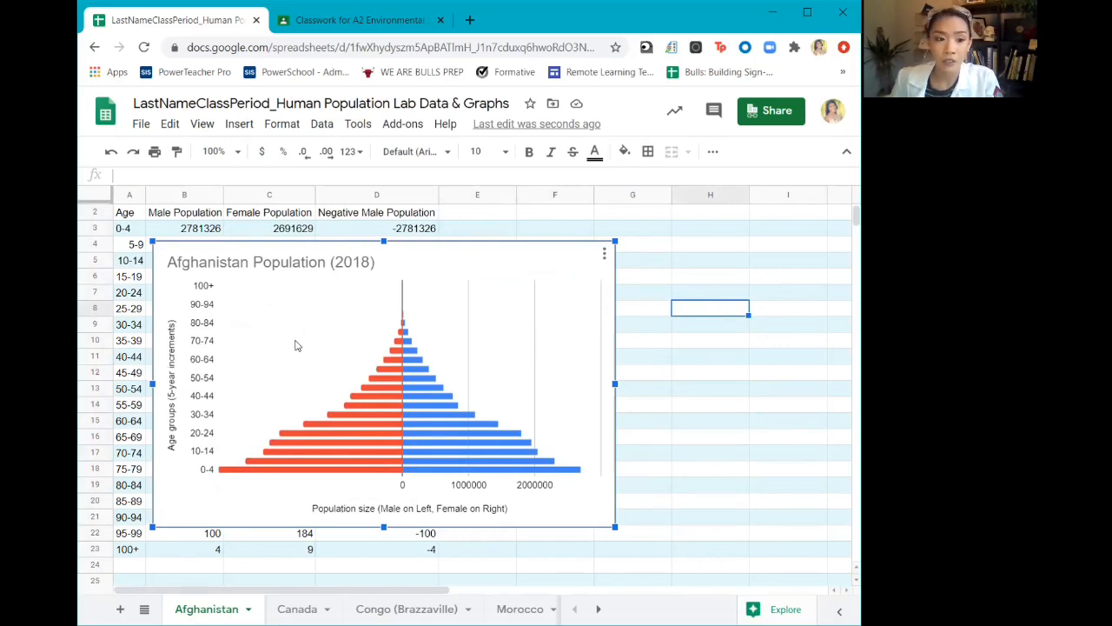
pyautogui.moveTo(276, 331); pyautogui.dragTo(695, 330)
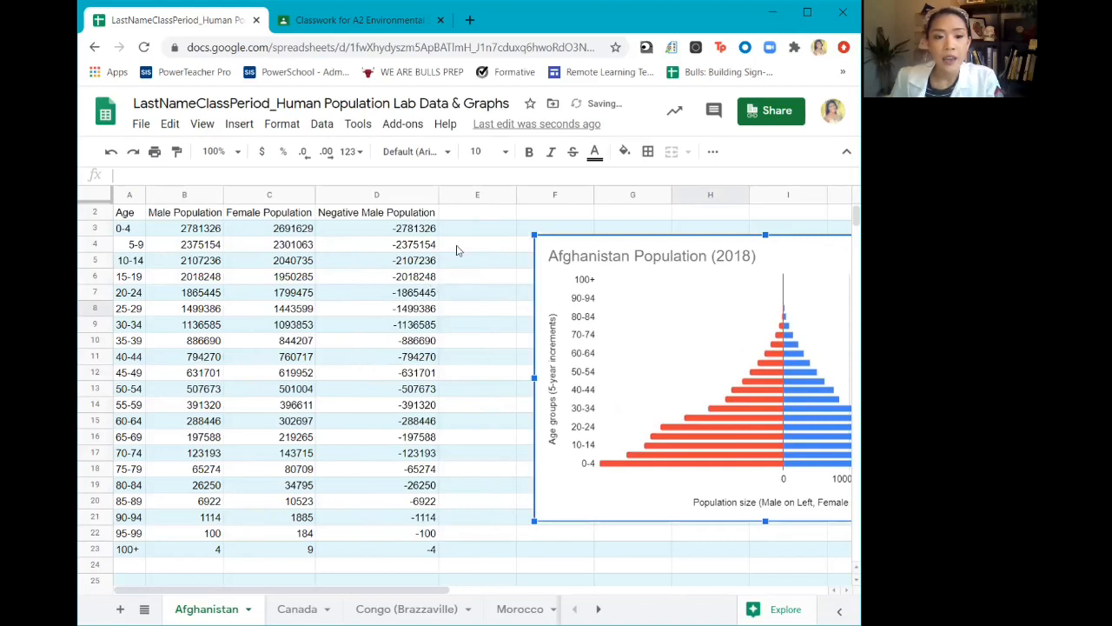
# Enter the column heading "Total Population" in cell E2
pyautogui.click(487, 214)
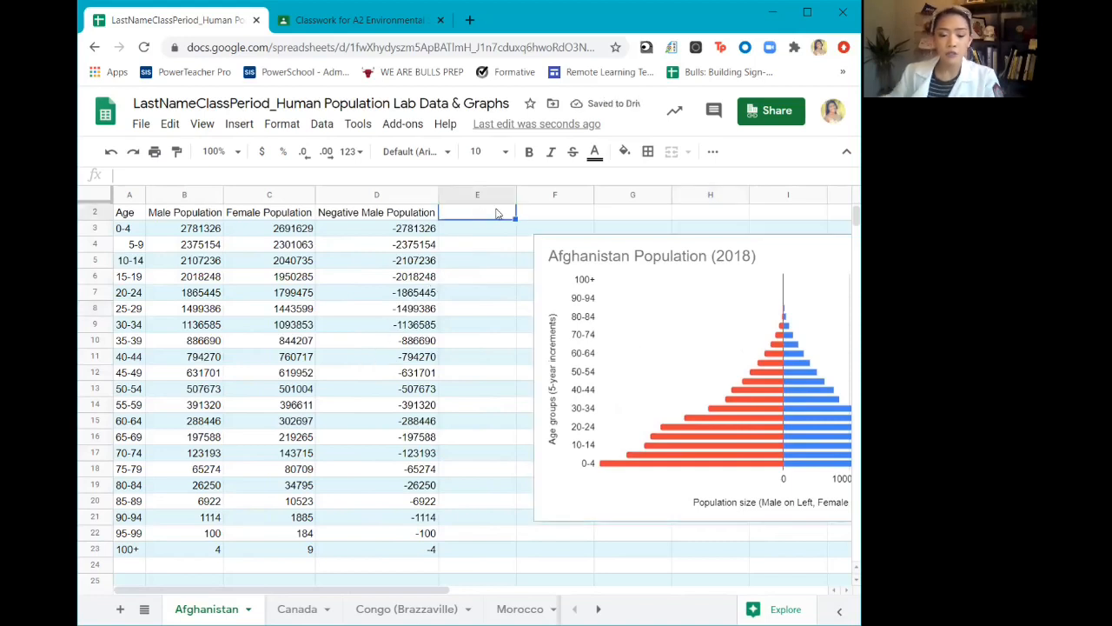
pyautogui.write('Total Population')
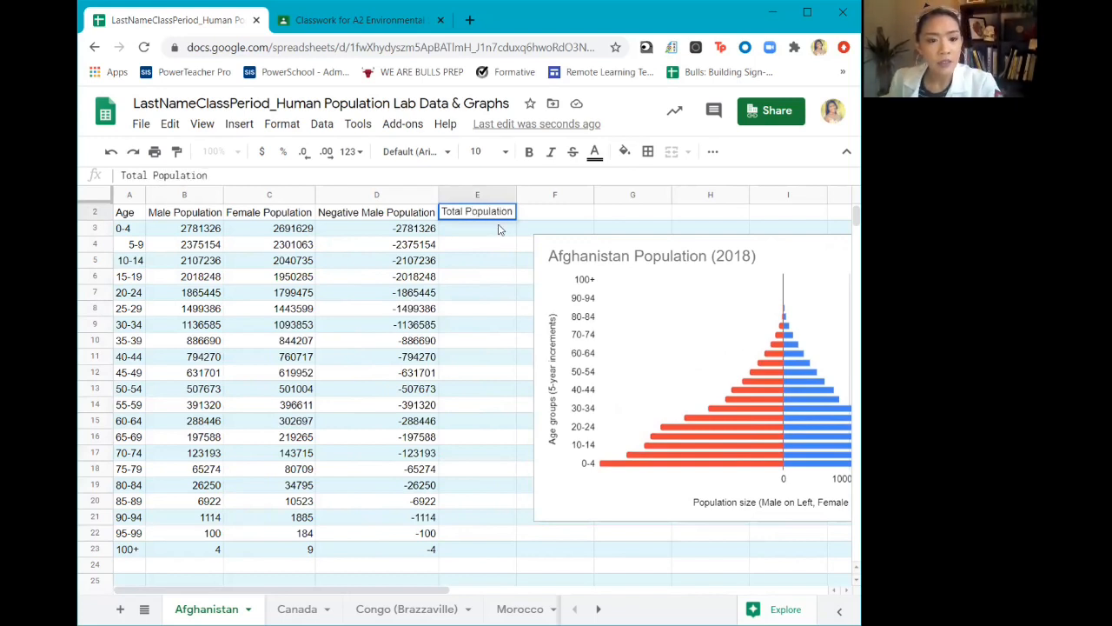
# Enter the formula =sum(B3:C3) in cell E3 to total the male and female population of ages 0-4
pyautogui.click(500, 229)
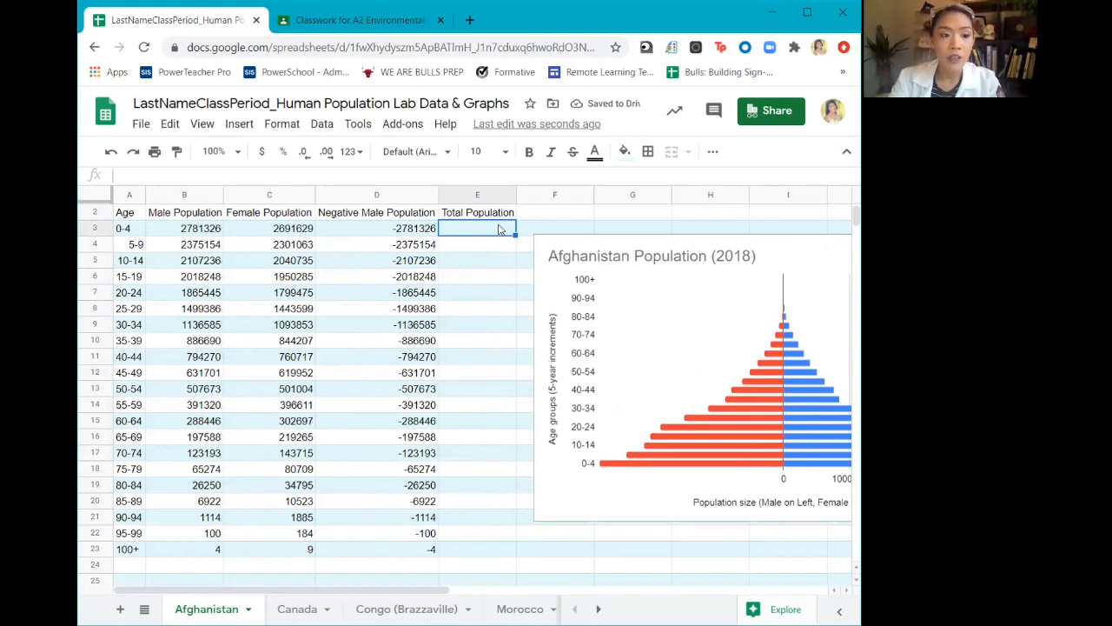
pyautogui.write('=')
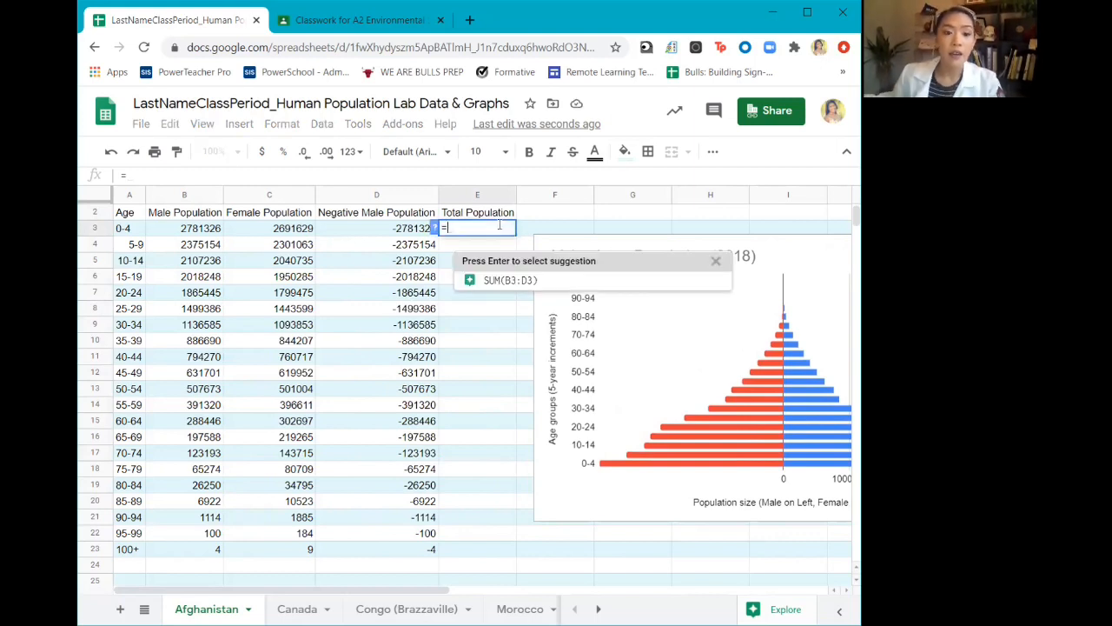
pyautogui.write('sum')
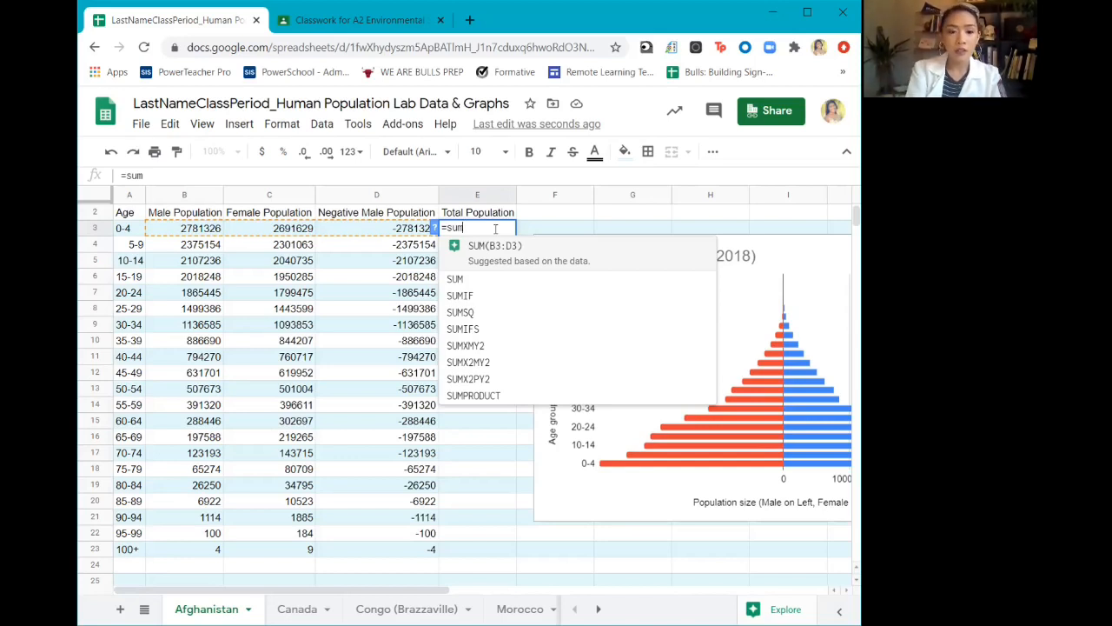
pyautogui.write('(')
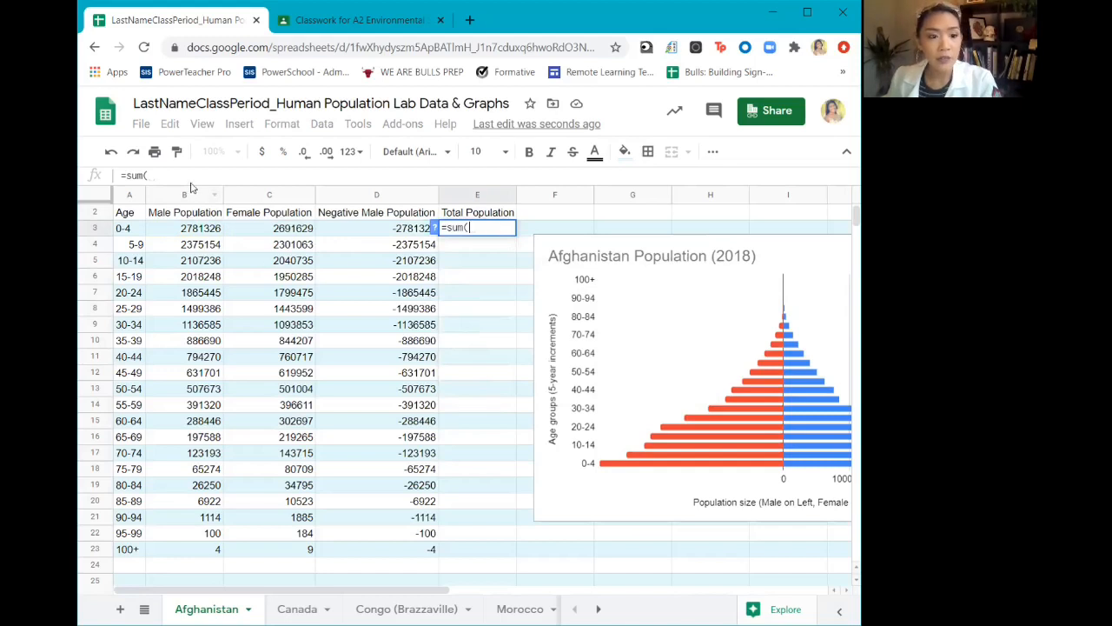
pyautogui.click(188, 233)
pyautogui.moveTo(189, 233); pyautogui.dragTo(265, 234)
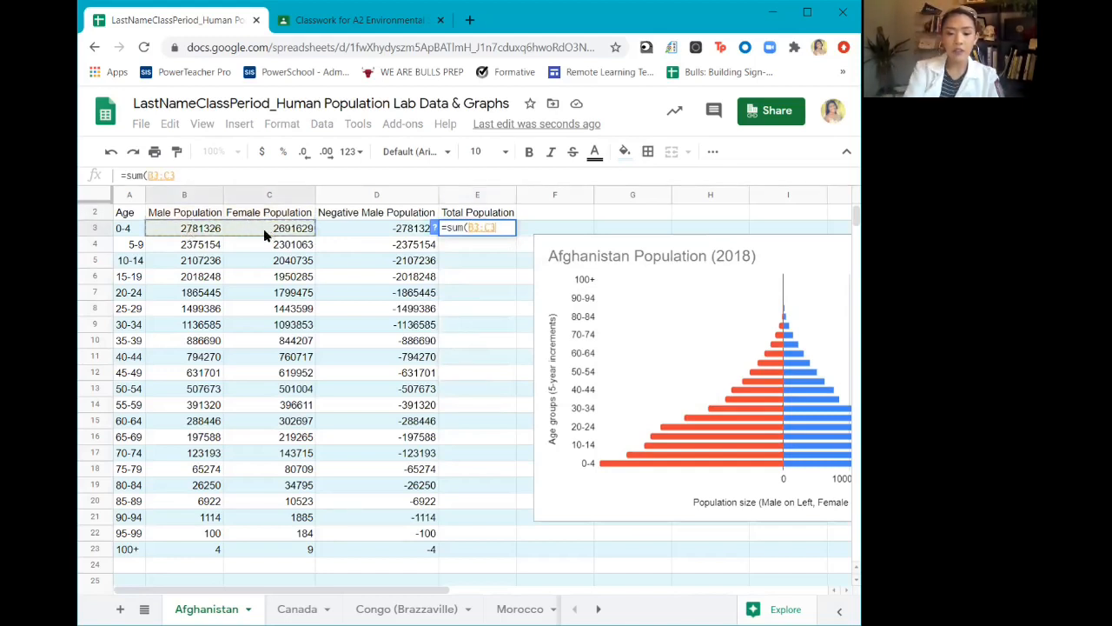
pyautogui.write(')')
pyautogui.press('Return')
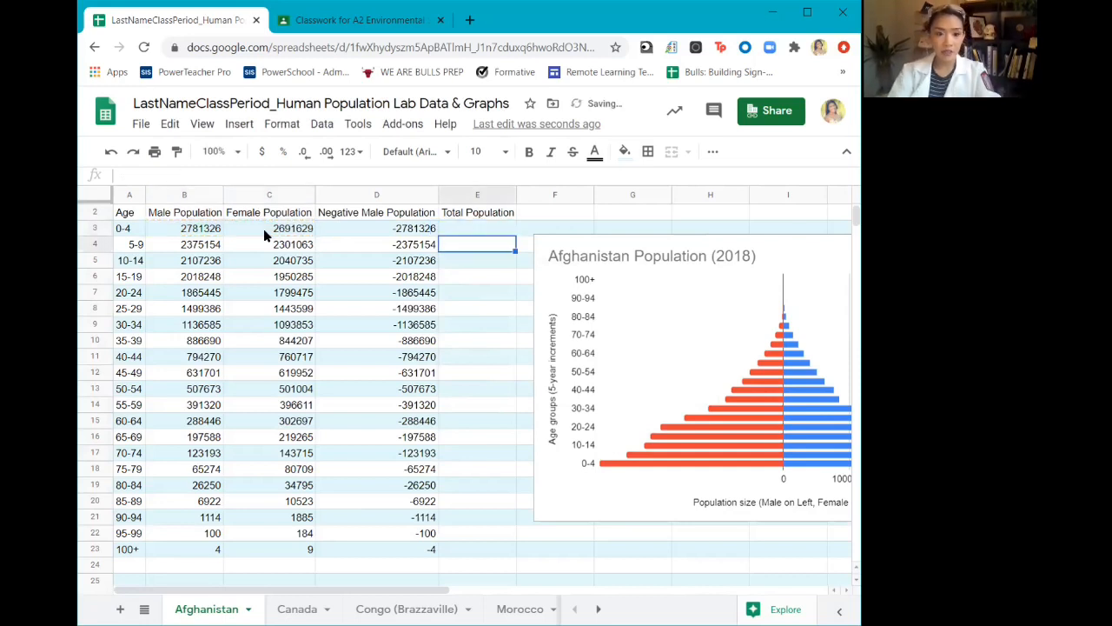
# Fill the Total Population formula from E3 down through E23 for all age groups
pyautogui.click(508, 229)
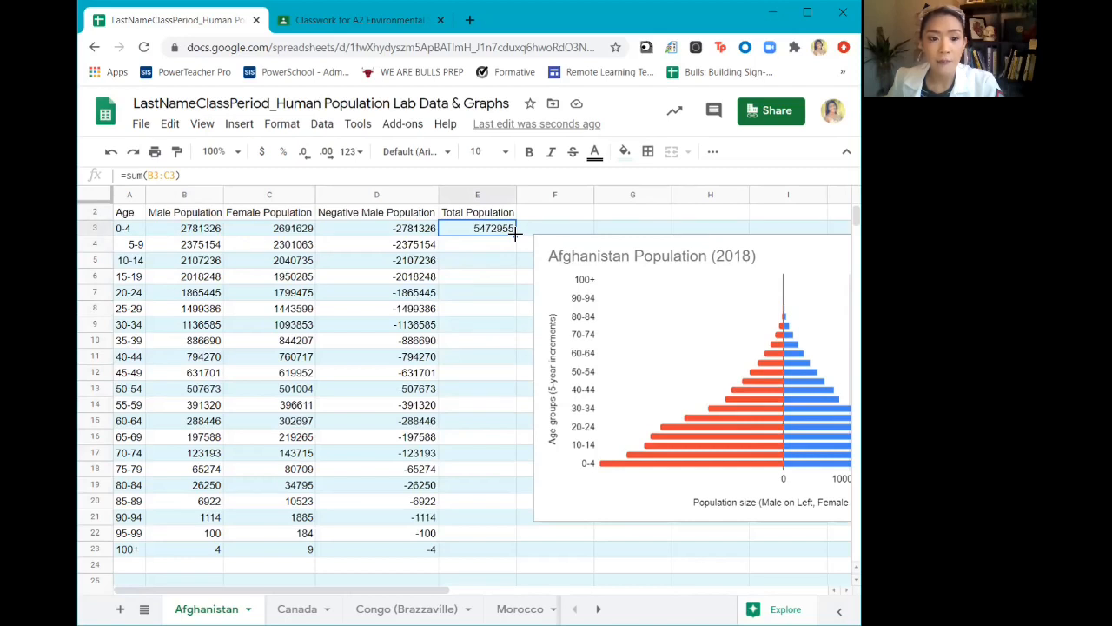
pyautogui.moveTo(515, 233); pyautogui.dragTo(472, 543)
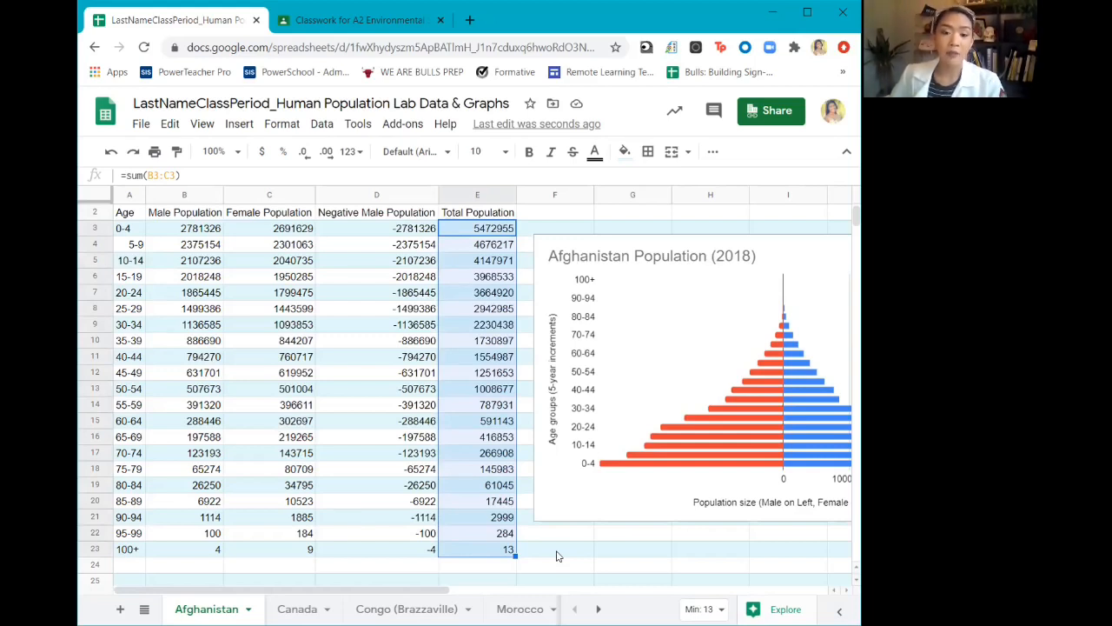
pyautogui.click(558, 554)
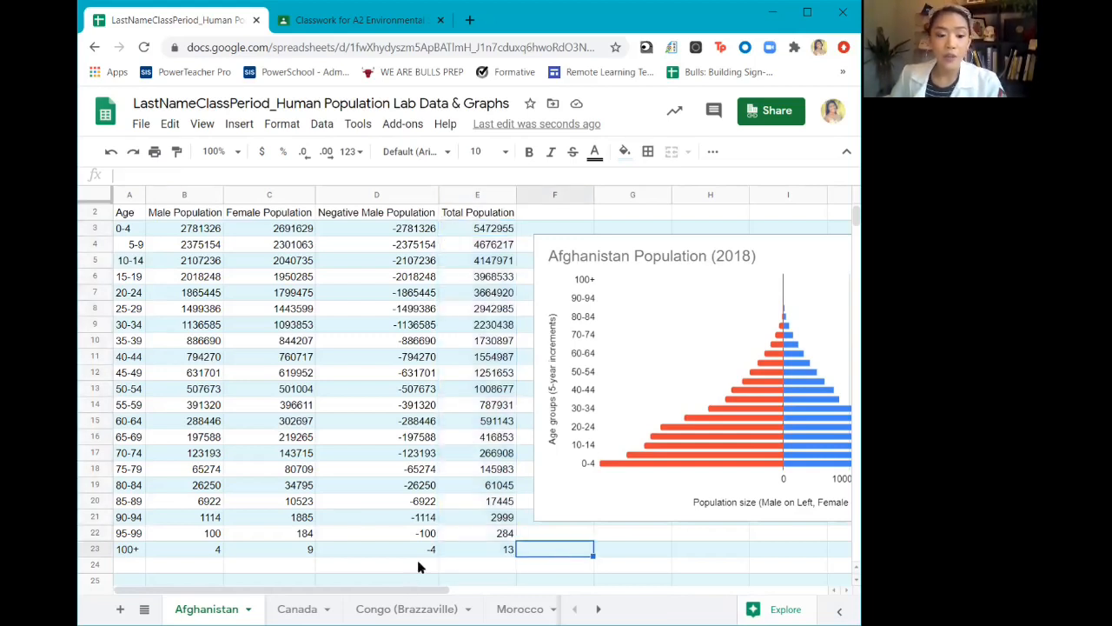
# Enter the formula =SUM(E3:E23) in cell E24 to total Afghanistan's population across all age groups
pyautogui.click(471, 564)
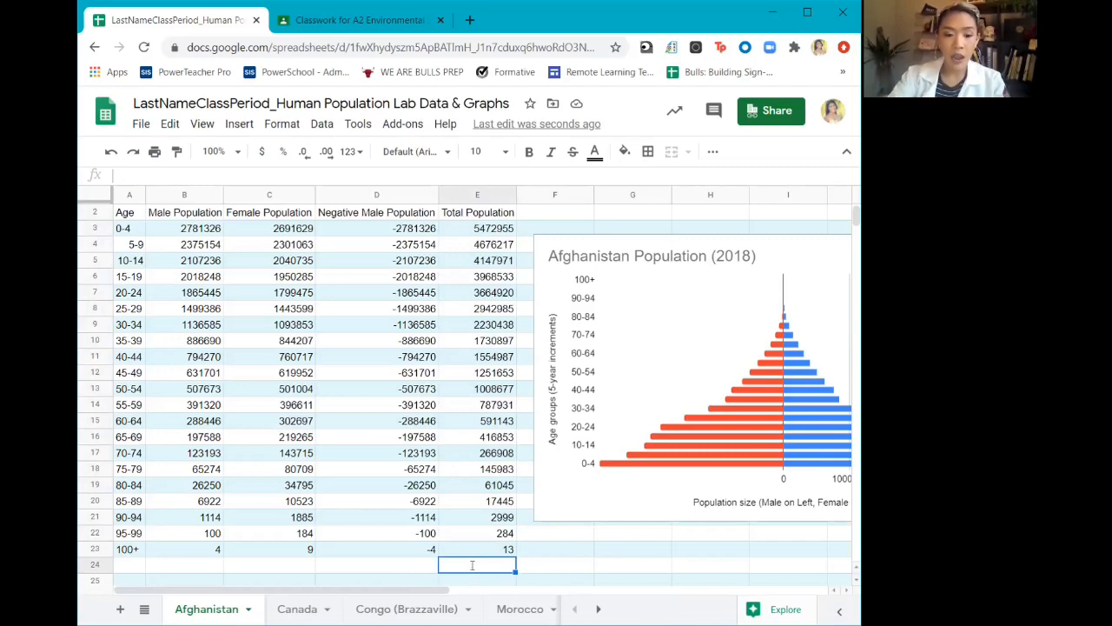
pyautogui.write('=s')
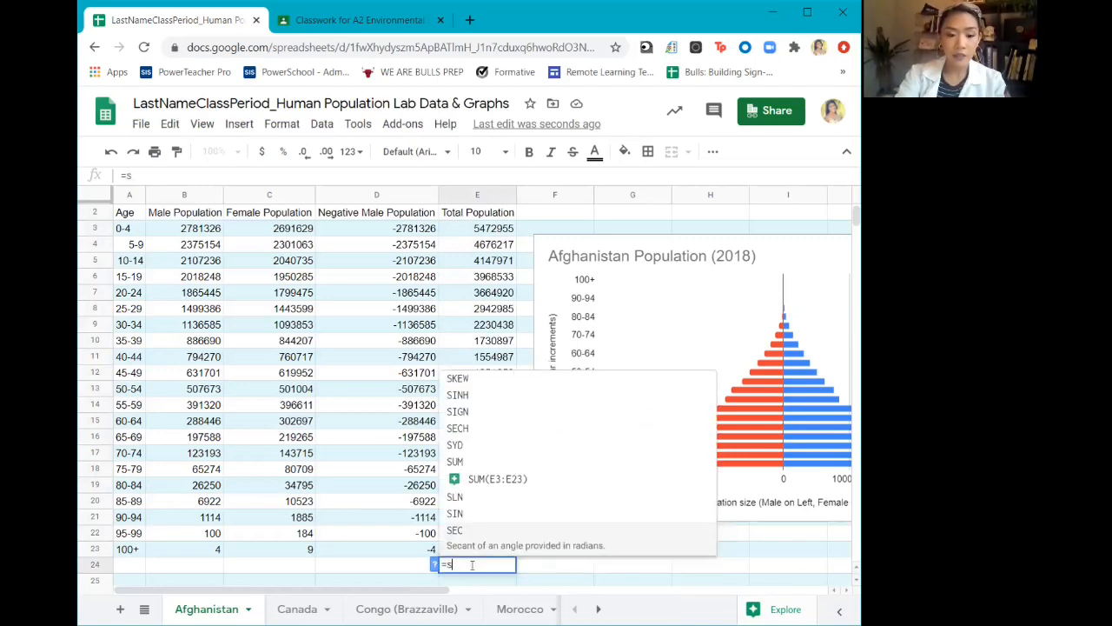
pyautogui.write('um')
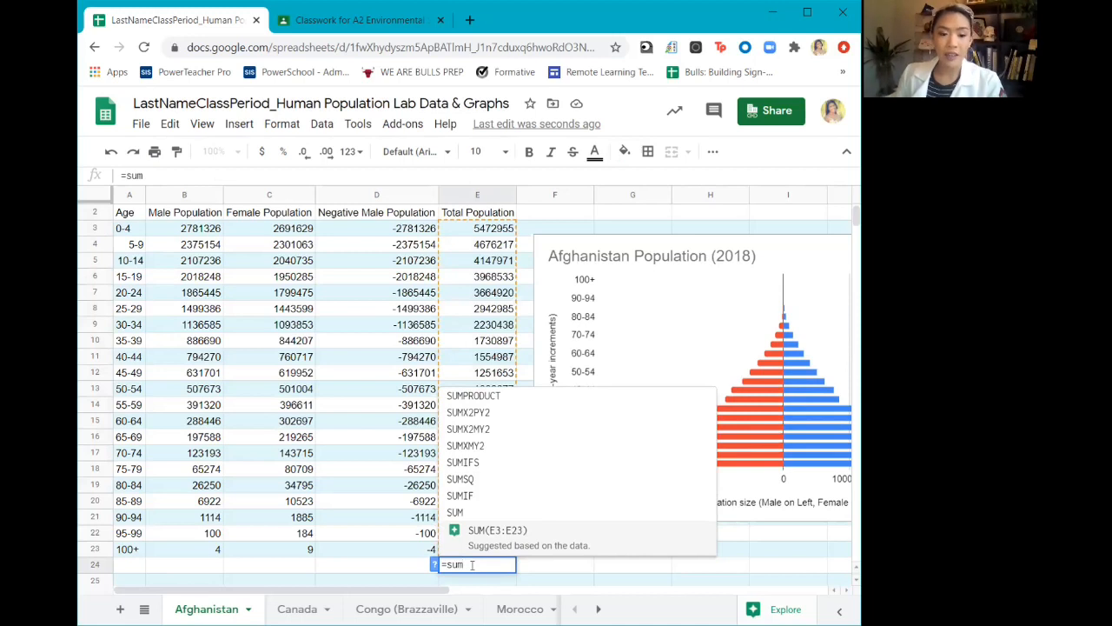
pyautogui.click(610, 546)
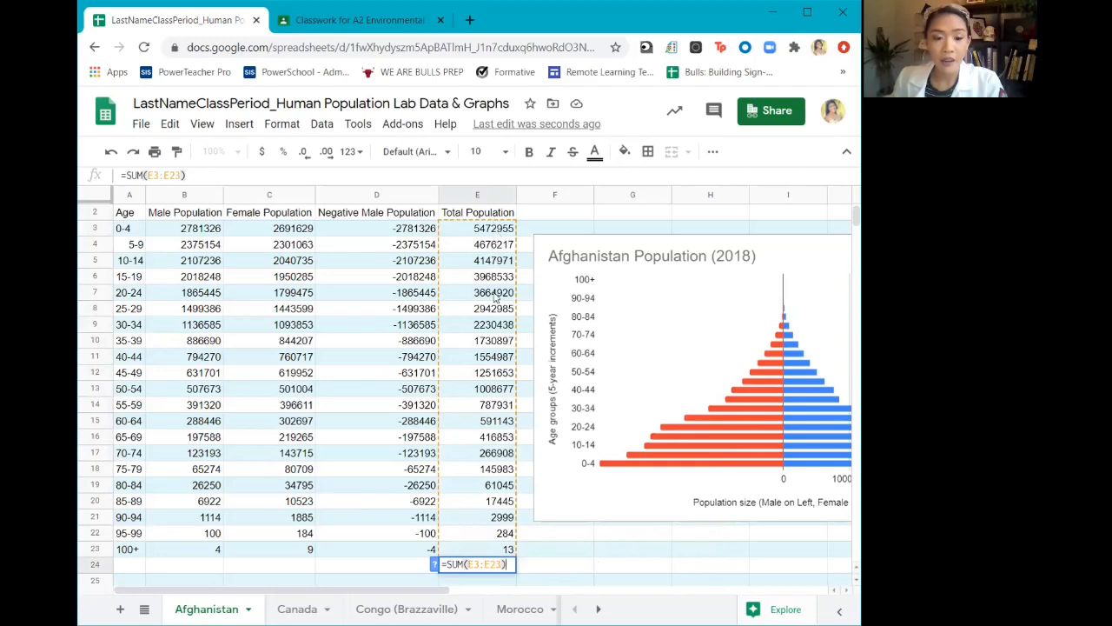
pyautogui.press('Return')
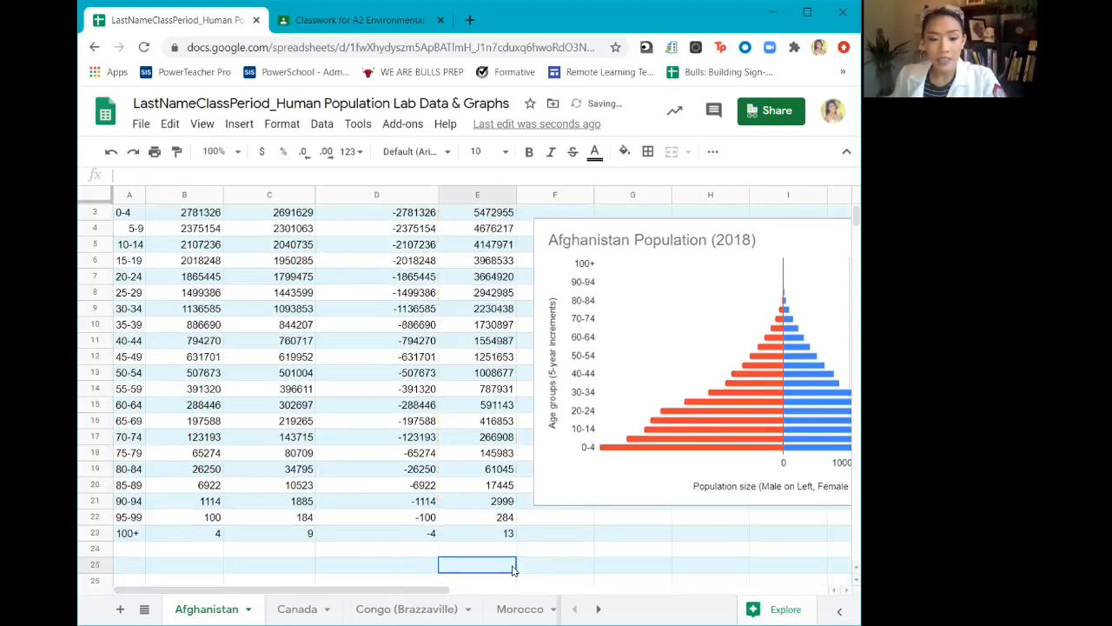
pyautogui.click(480, 552)
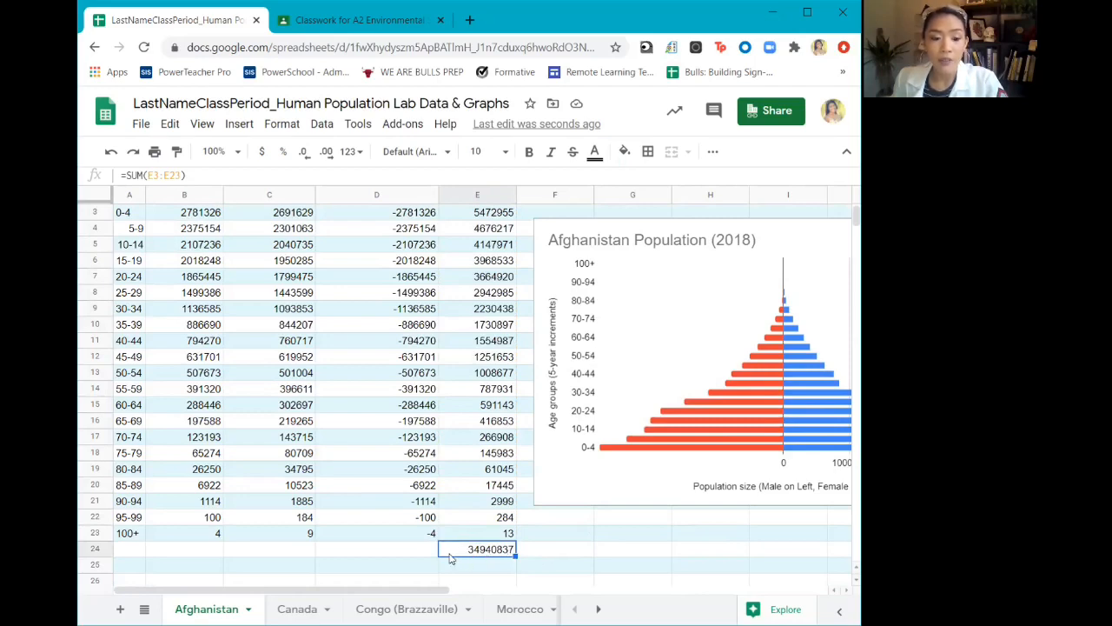
pyautogui.click(663, 554)
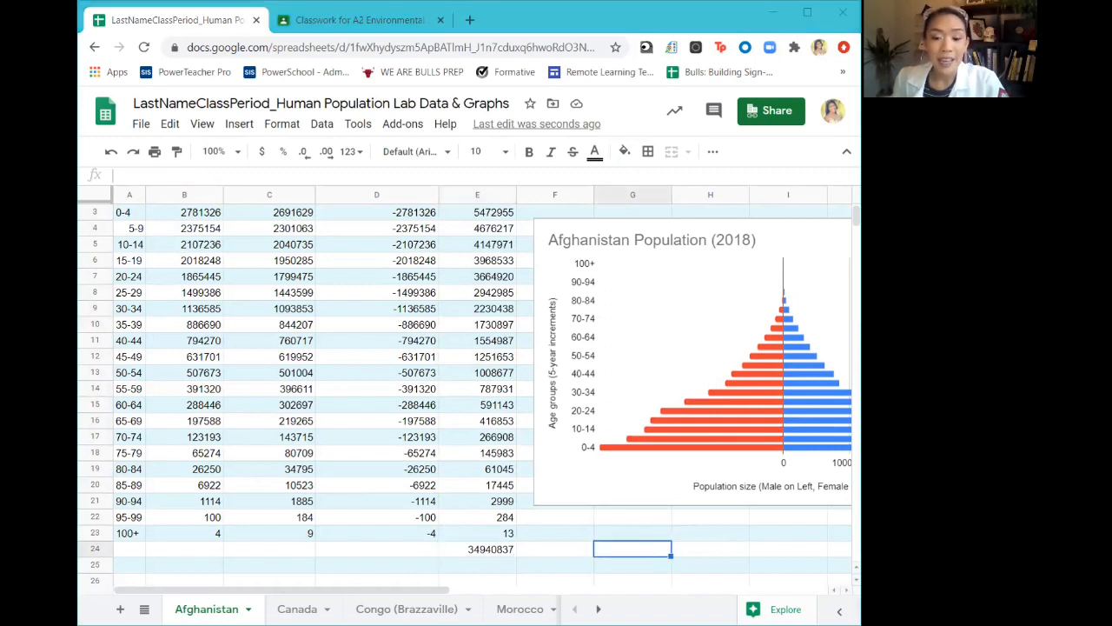